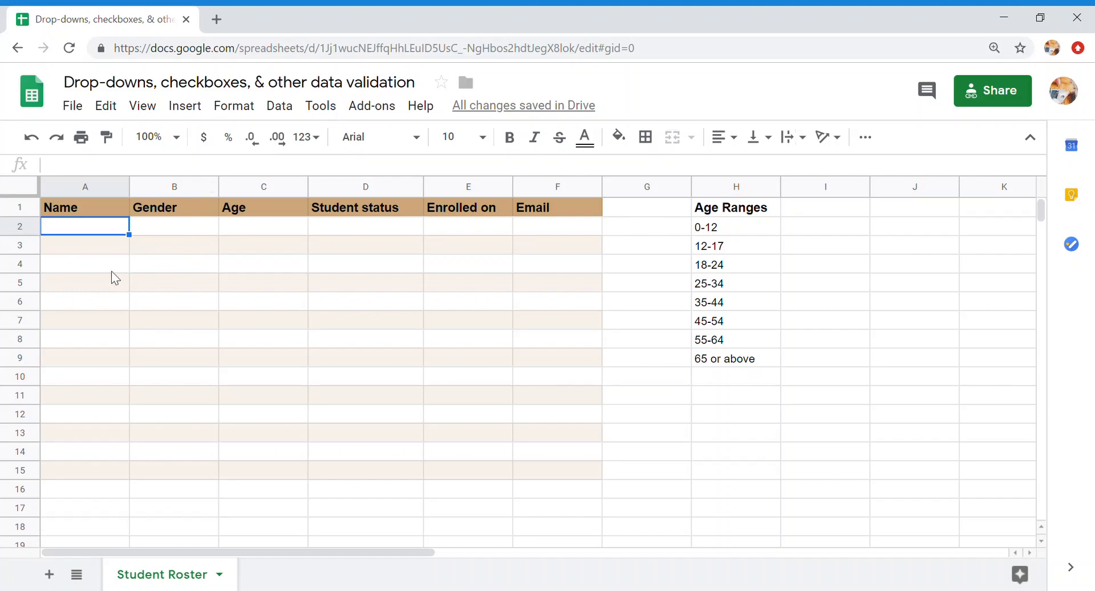
# - Open data validation for the Name cells A2:A15 and review its cell range selection
pyautogui.moveTo(93, 231); pyautogui.dragTo(80, 471)
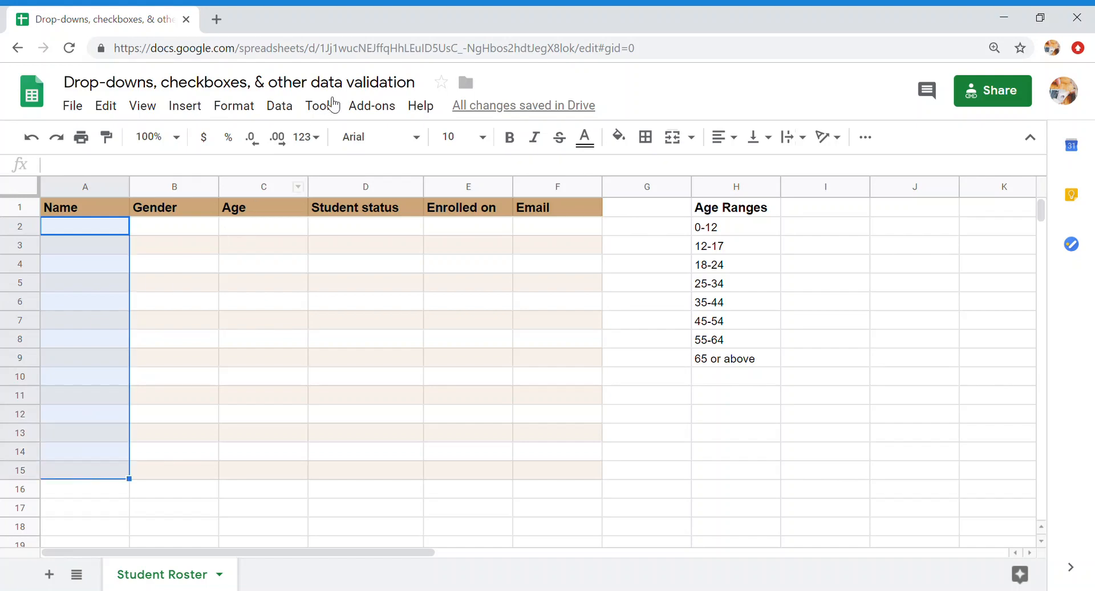
pyautogui.click(283, 110)
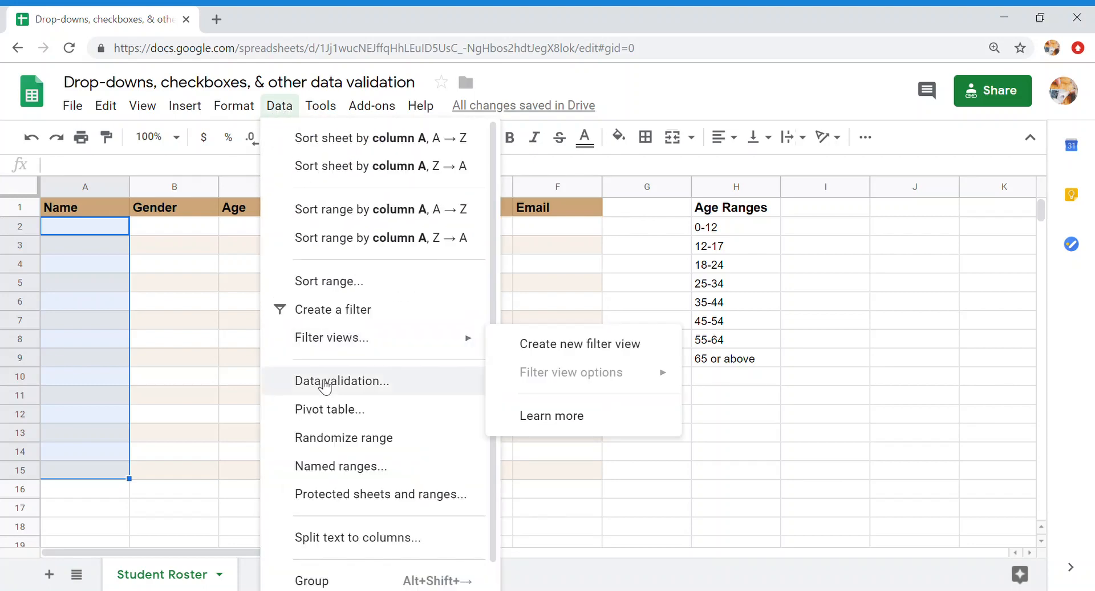
pyautogui.click(411, 388)
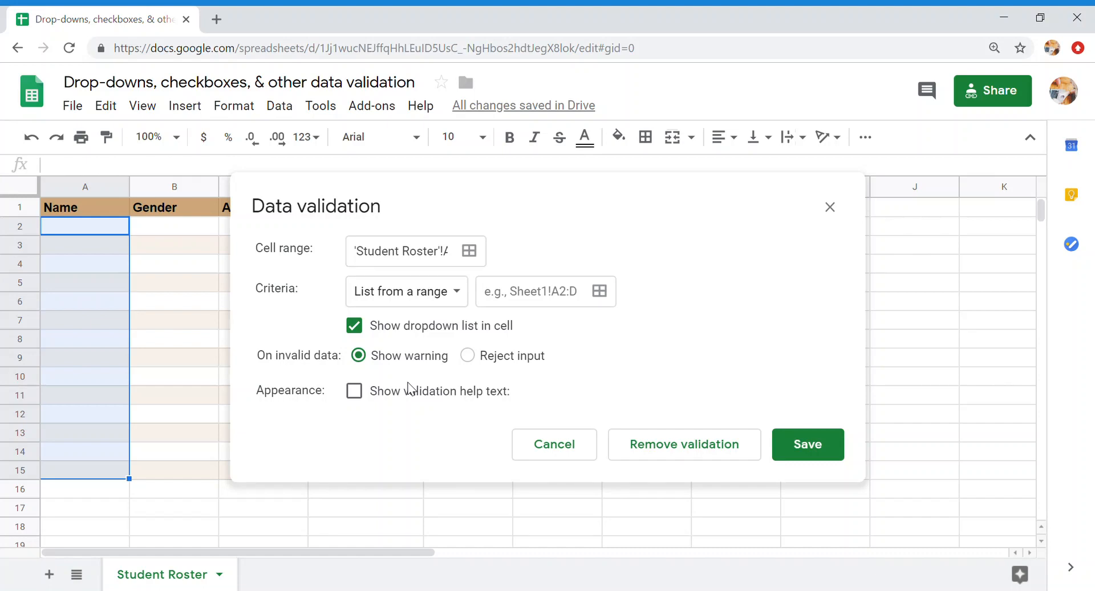
pyautogui.click(470, 254)
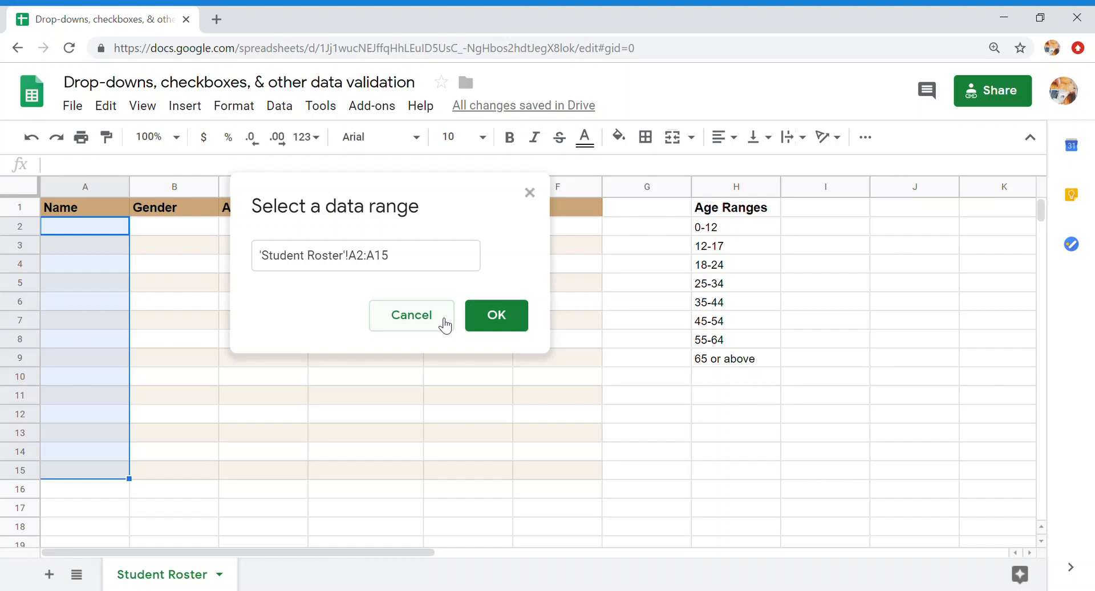
pyautogui.click(402, 259)
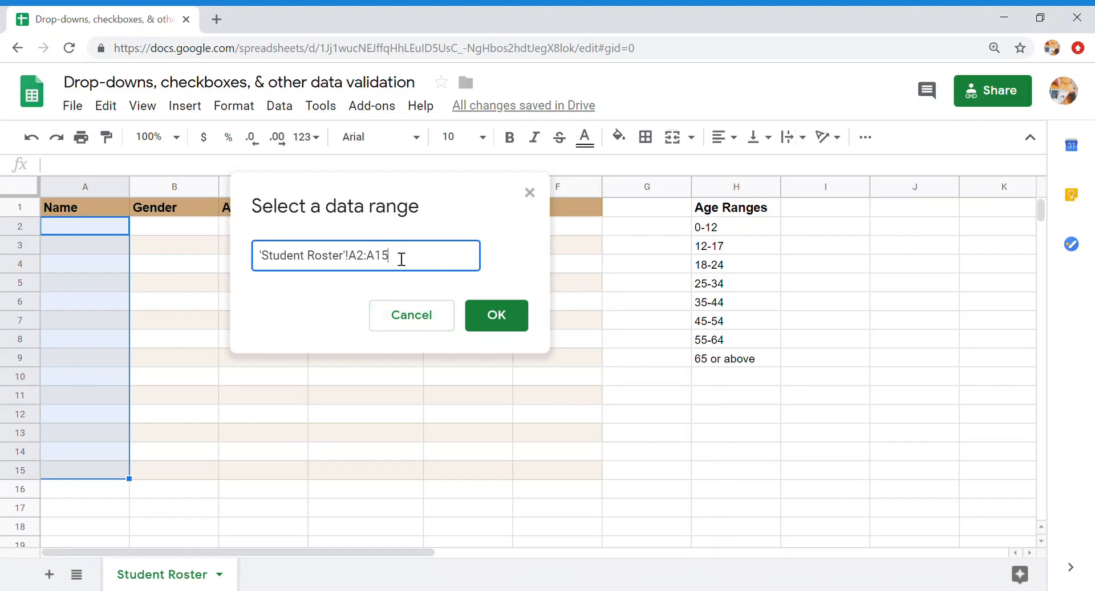
pyautogui.click(400, 323)
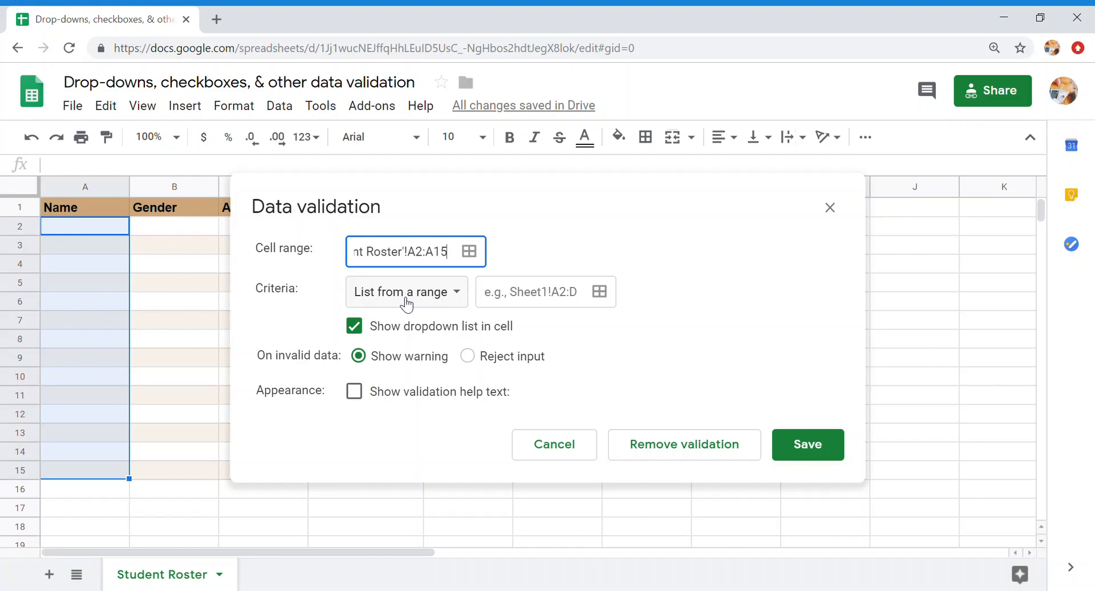
# - Examine the available validation criteria, including the Number and Text conditions, and close the rule without saving
pyautogui.click(407, 302)
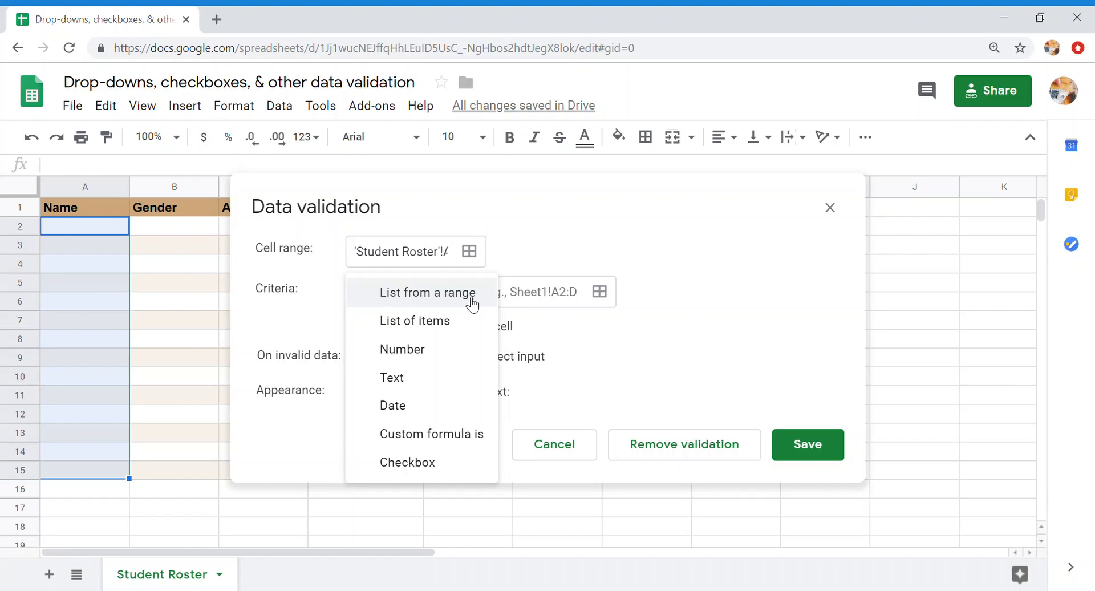
pyautogui.click(466, 356)
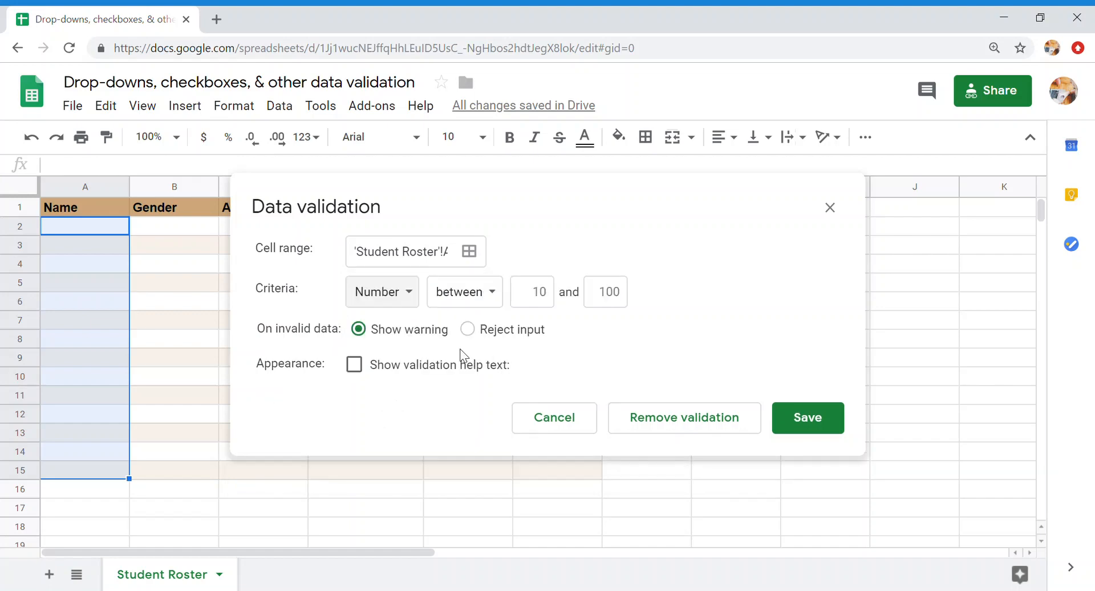
pyautogui.click(387, 305)
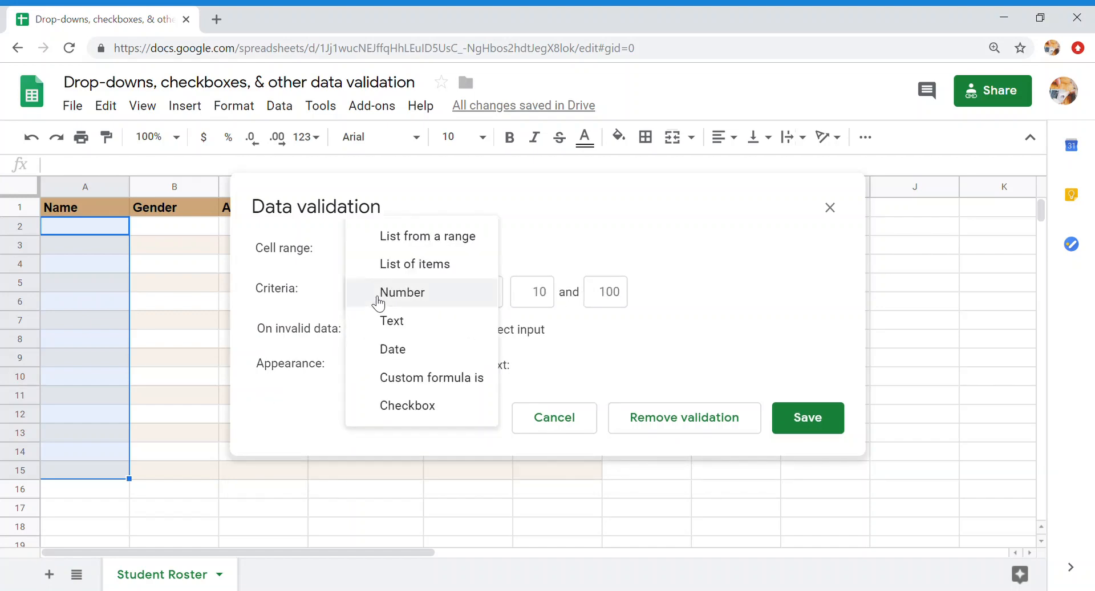
pyautogui.click(405, 328)
pyautogui.click(460, 297)
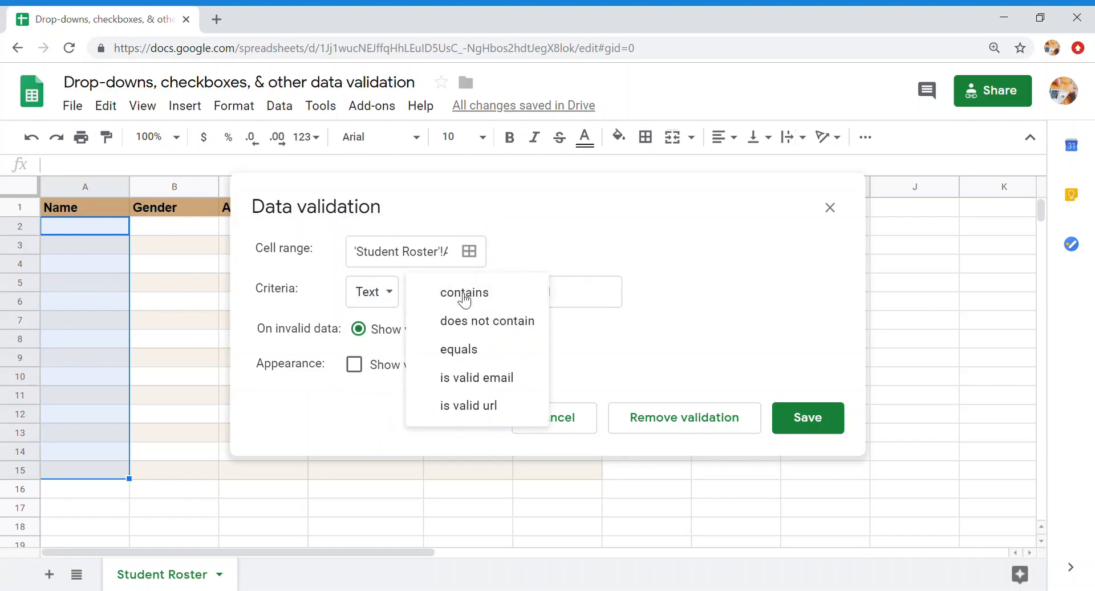
pyautogui.click(391, 299)
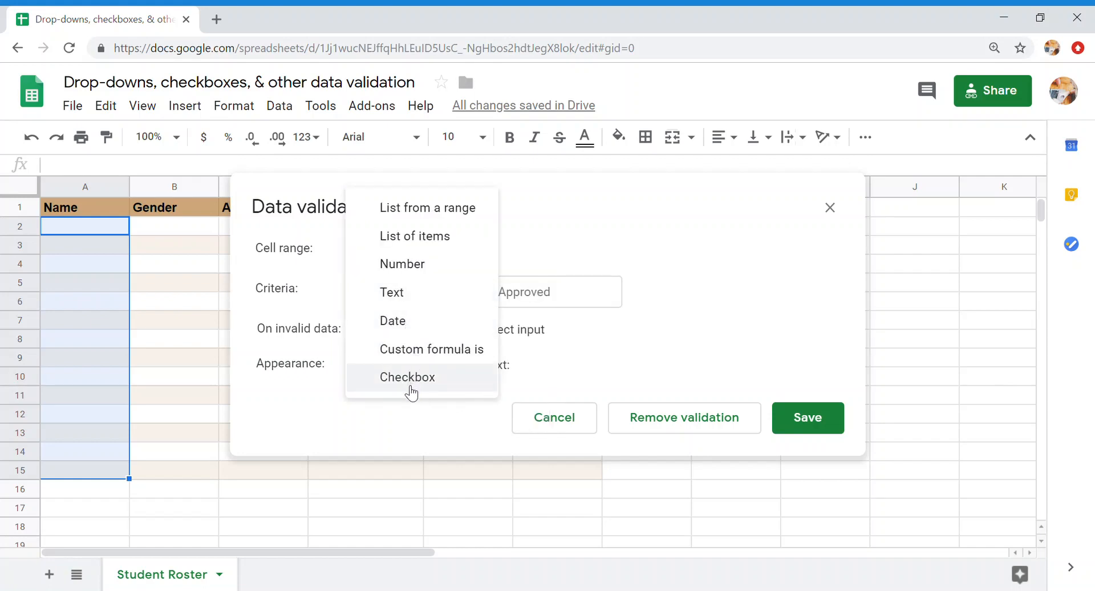
pyautogui.click(269, 432)
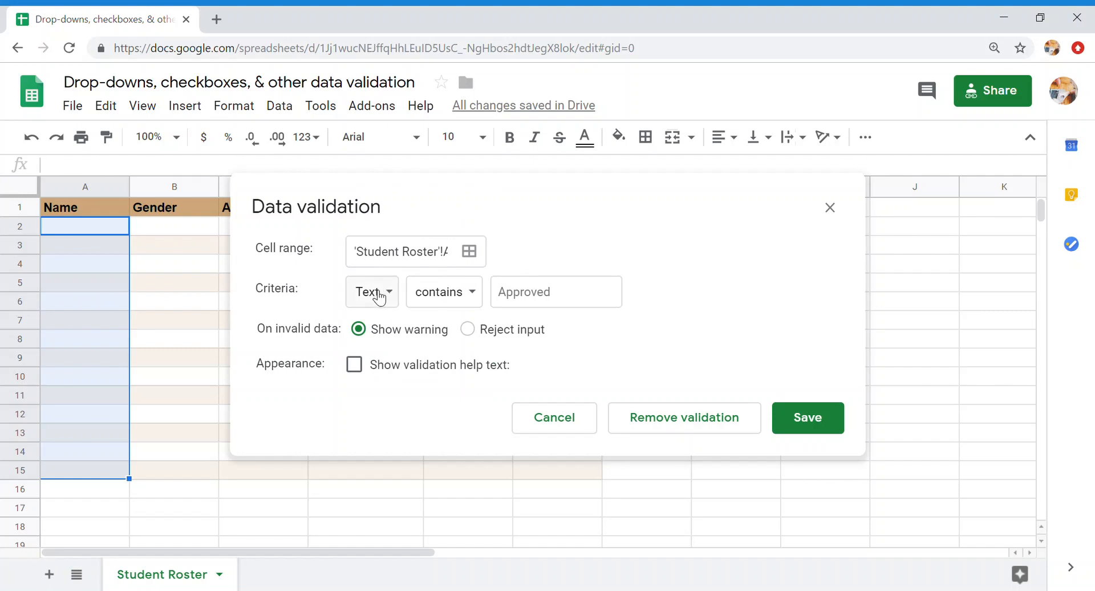
pyautogui.click(557, 415)
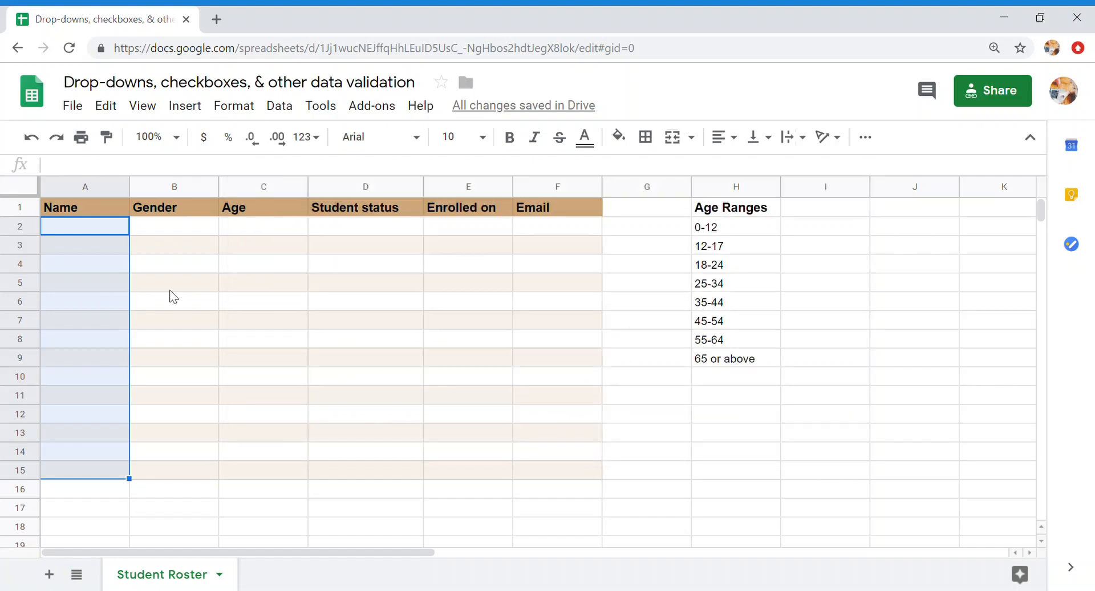
# - Start a data validation rule for the Gender cells B2:B15 with List of items as the criteria
pyautogui.click(159, 226)
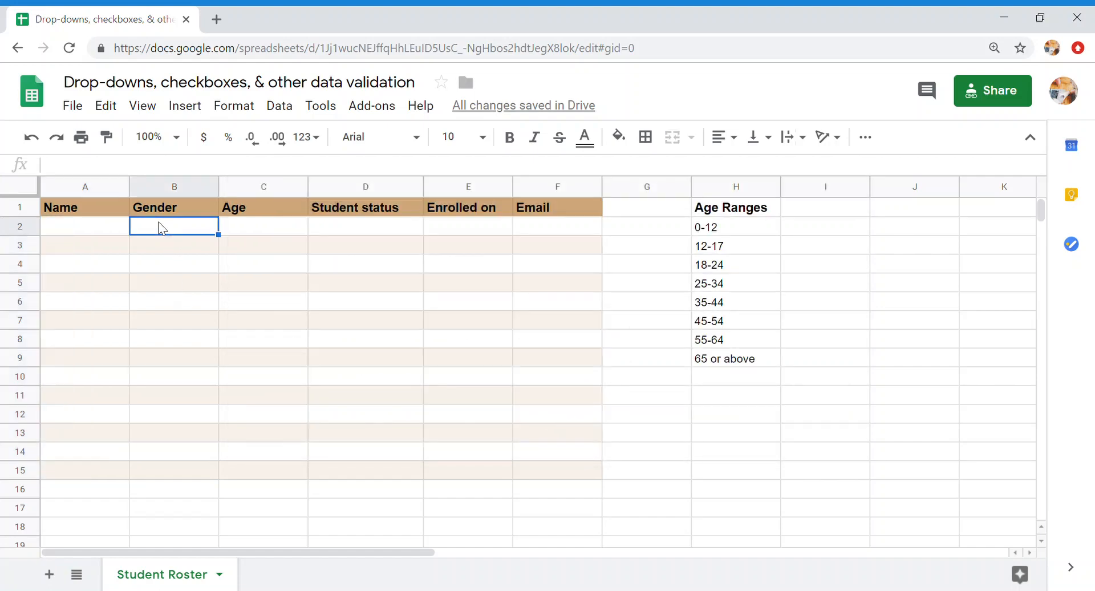
pyautogui.moveTo(159, 226); pyautogui.dragTo(150, 472)
pyautogui.click(280, 106)
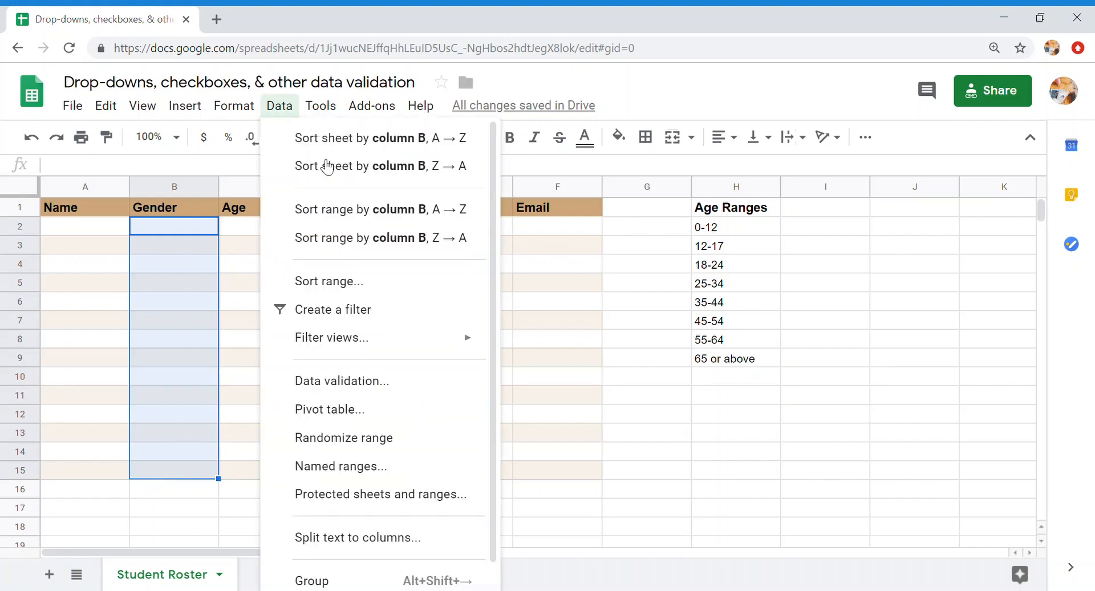
pyautogui.click(383, 380)
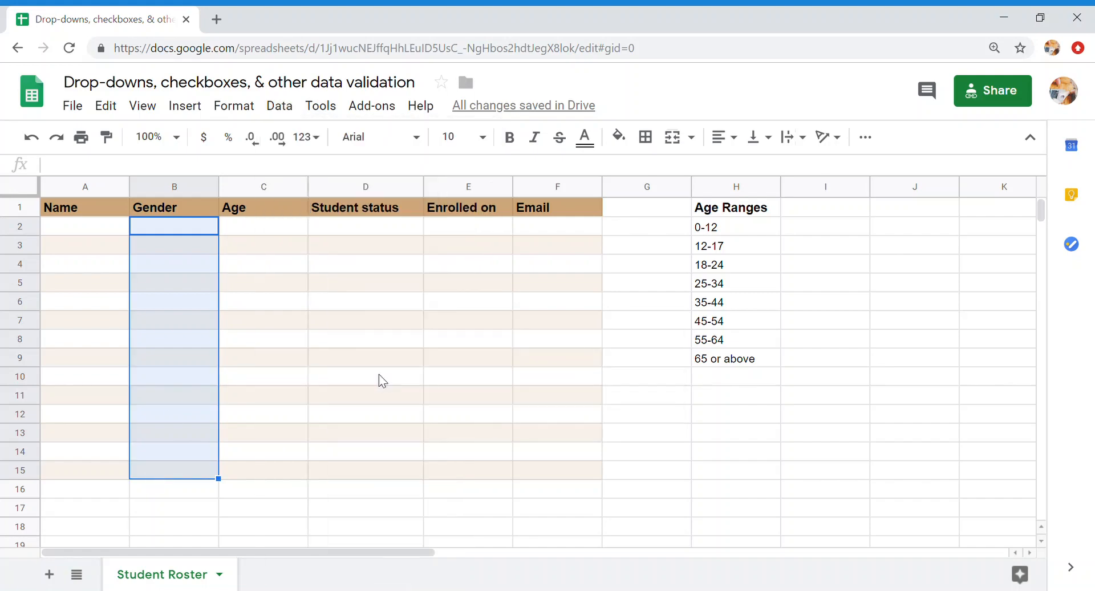
pyautogui.click(417, 297)
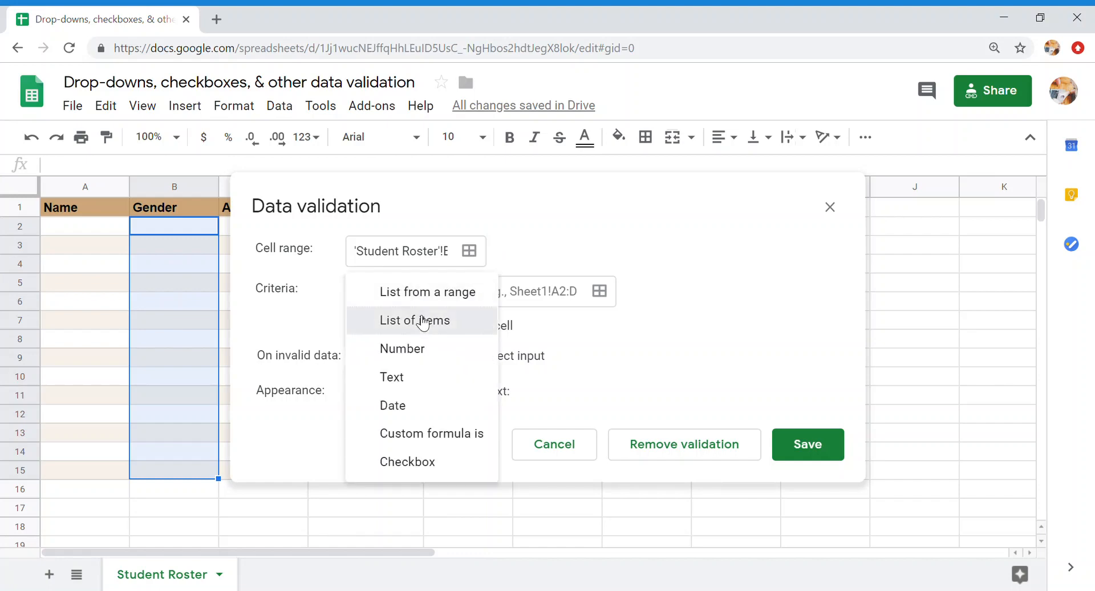
pyautogui.click(423, 322)
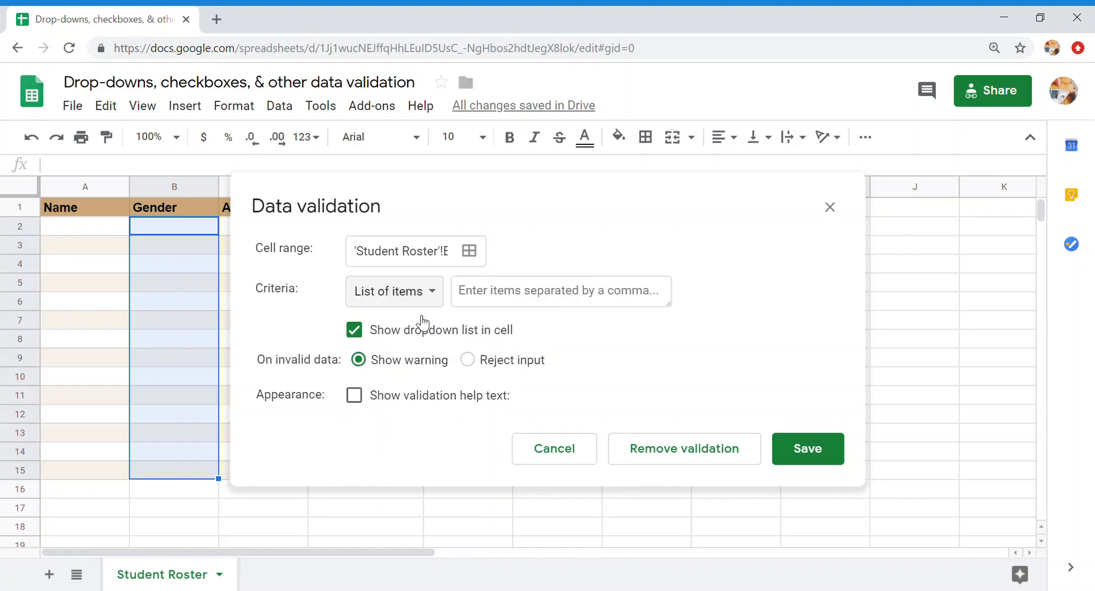
# - Enter Female, Male, Other as the allowed list items and save the Gender validation rule
pyautogui.click(550, 302)
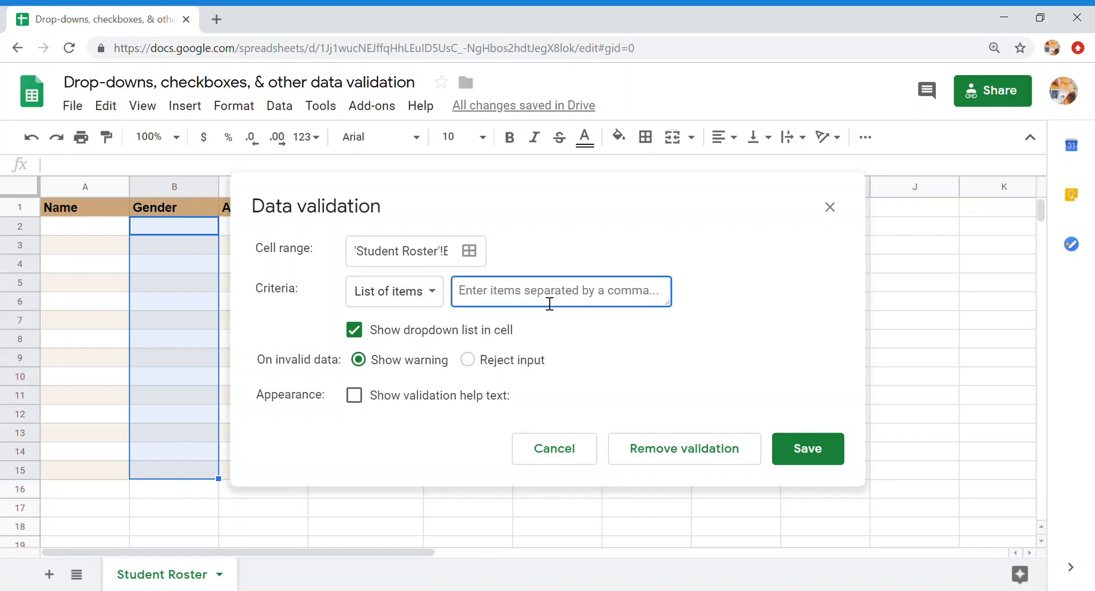
pyautogui.write('Fem')
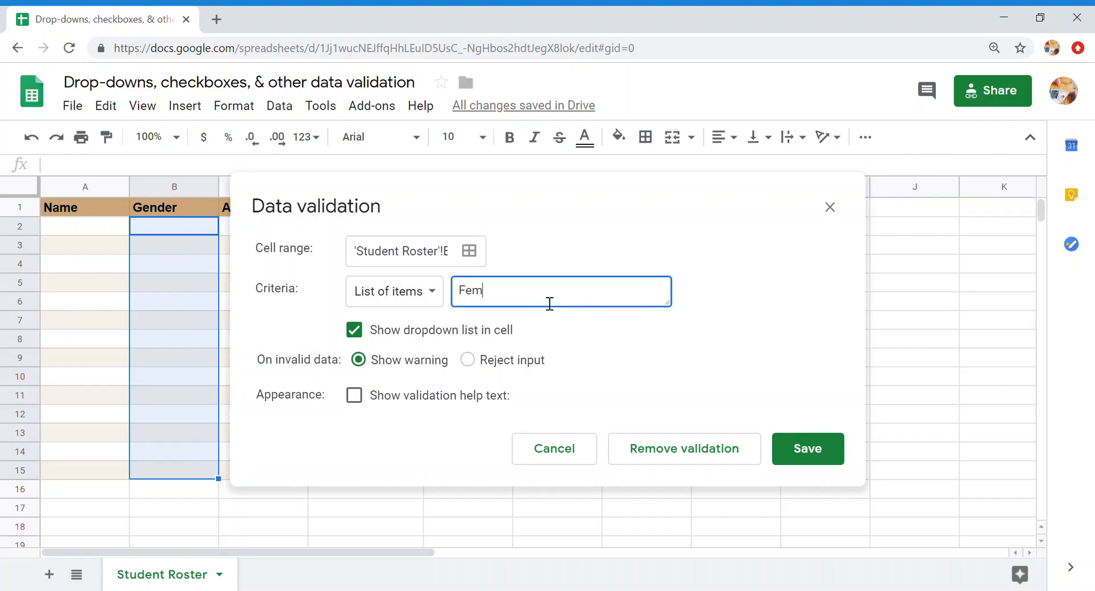
pyautogui.write('ale, Male, Other')
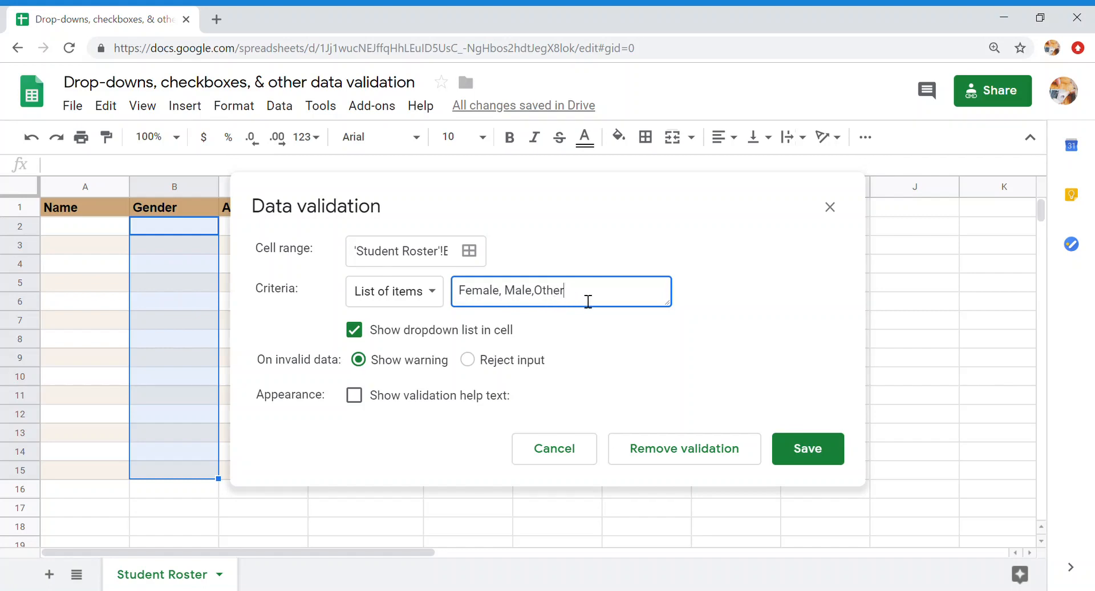
pyautogui.hotkey('ctrl', 'a')
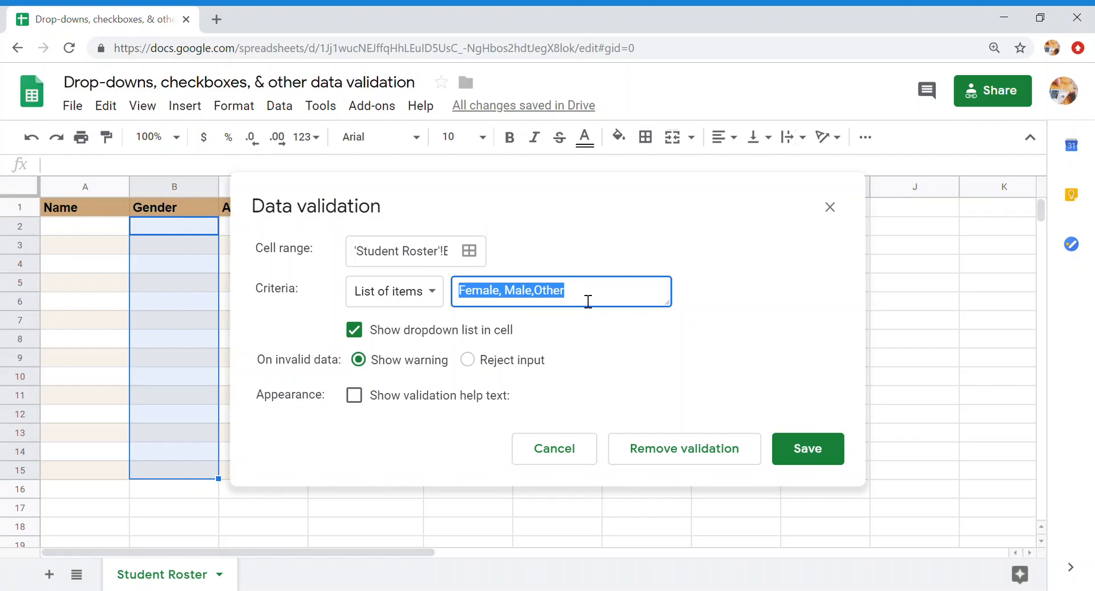
pyautogui.click(588, 300)
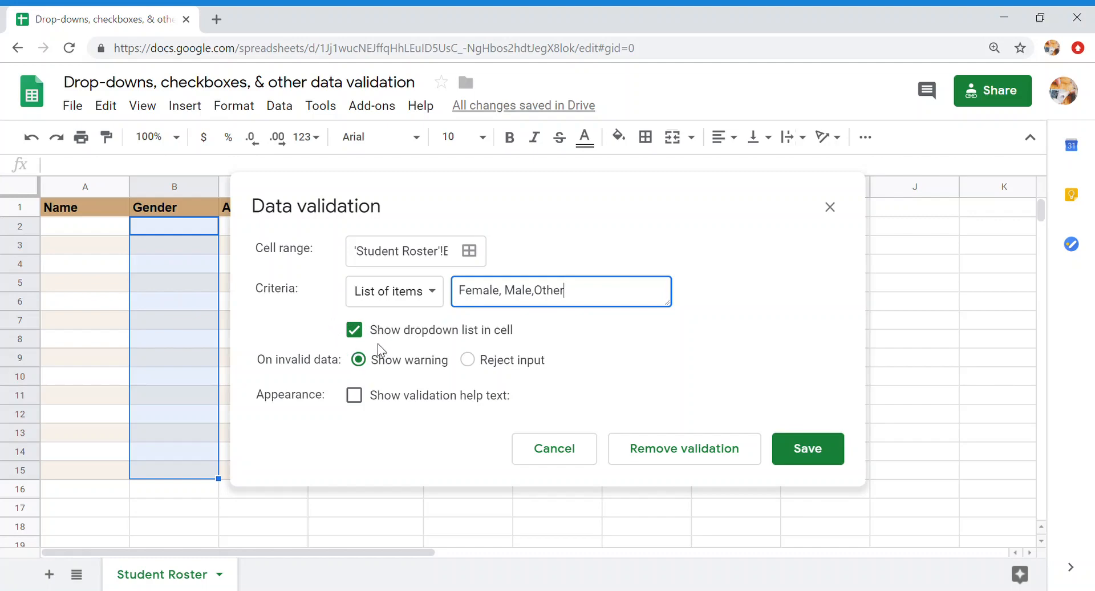
pyautogui.click(824, 451)
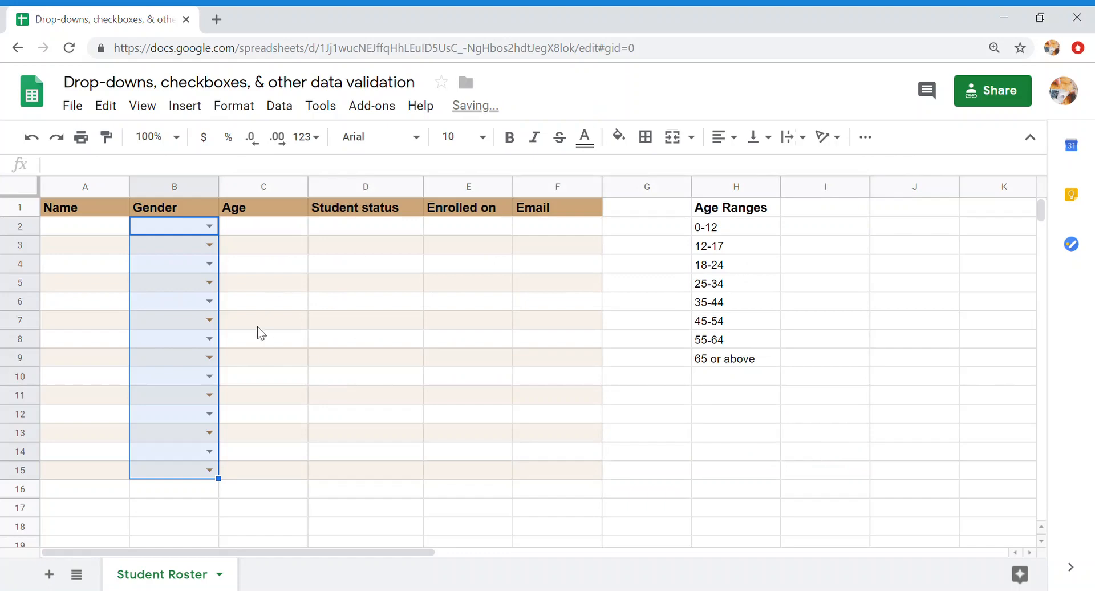
# - Choose Female in B2, Male in B3 and Other in B4 from the Gender drop-downs
pyautogui.click(211, 228)
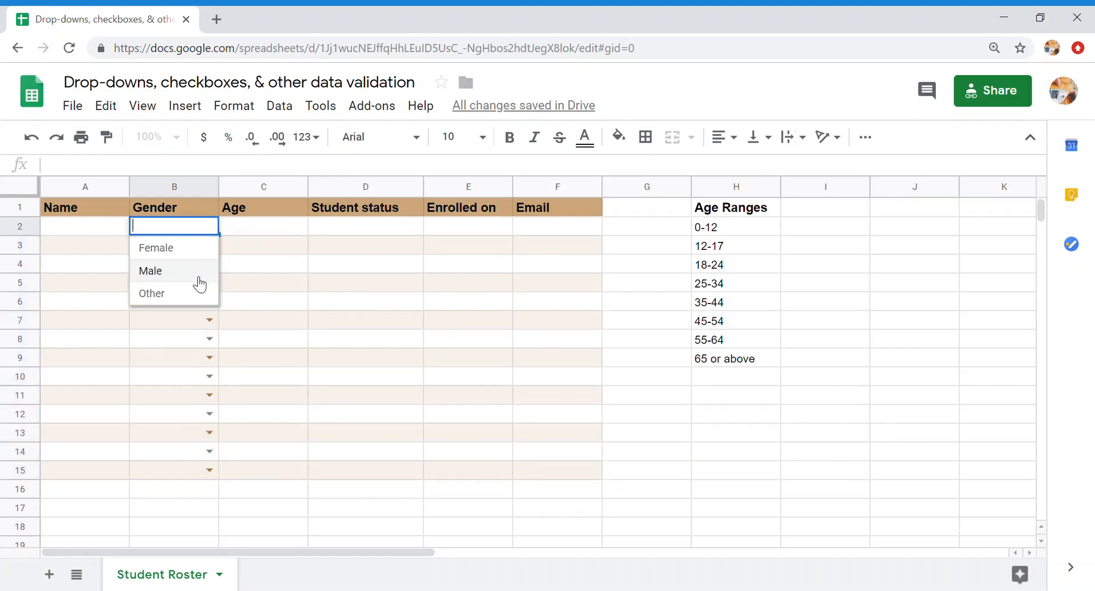
pyautogui.click(183, 250)
pyautogui.click(210, 246)
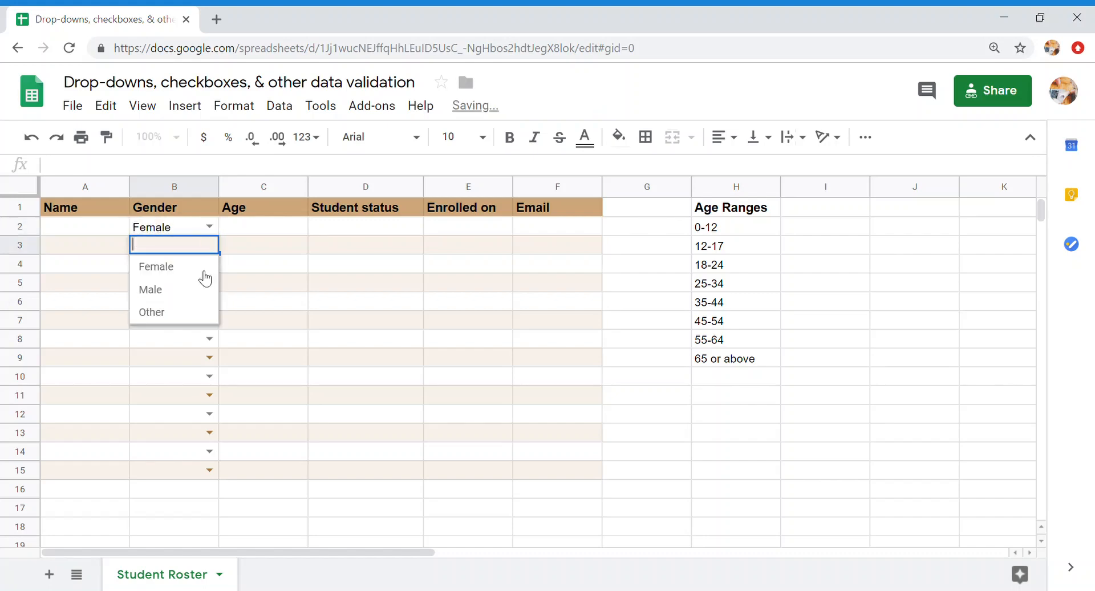
pyautogui.click(179, 290)
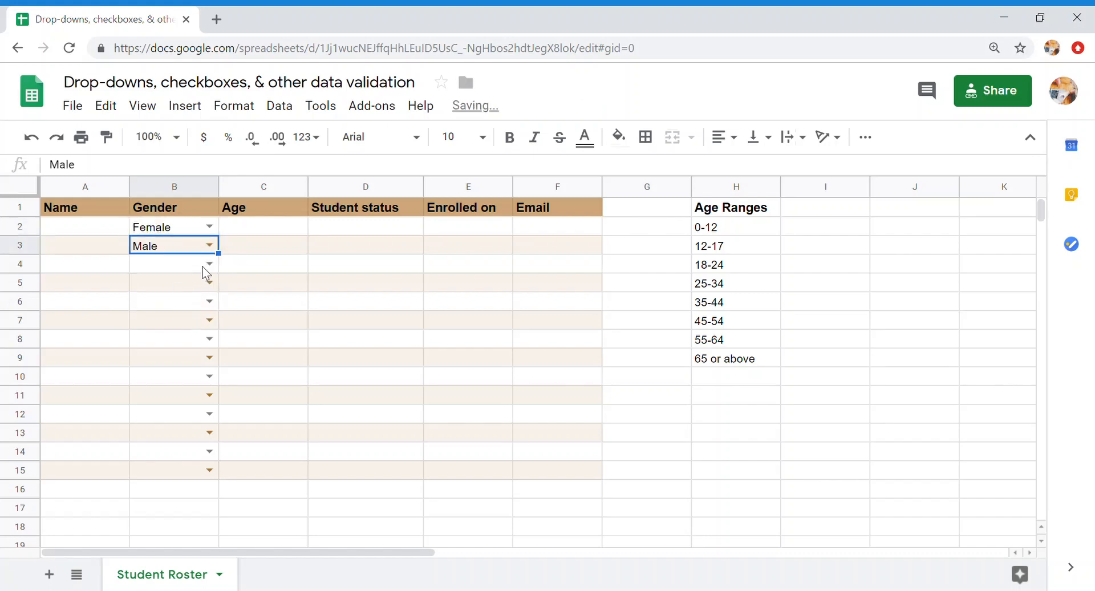
pyautogui.click(209, 264)
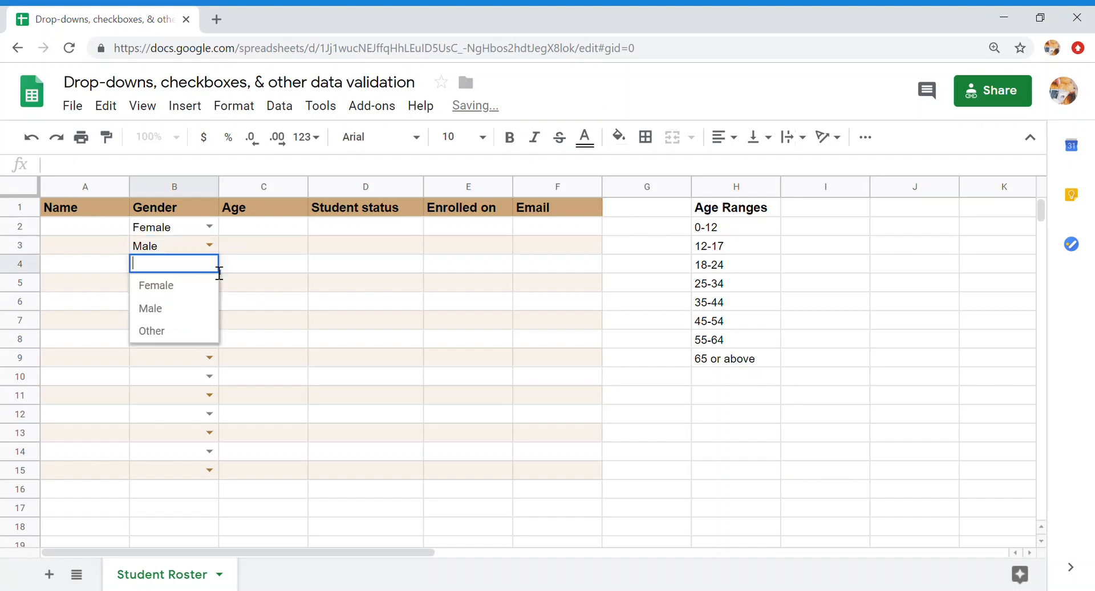
pyautogui.click(180, 332)
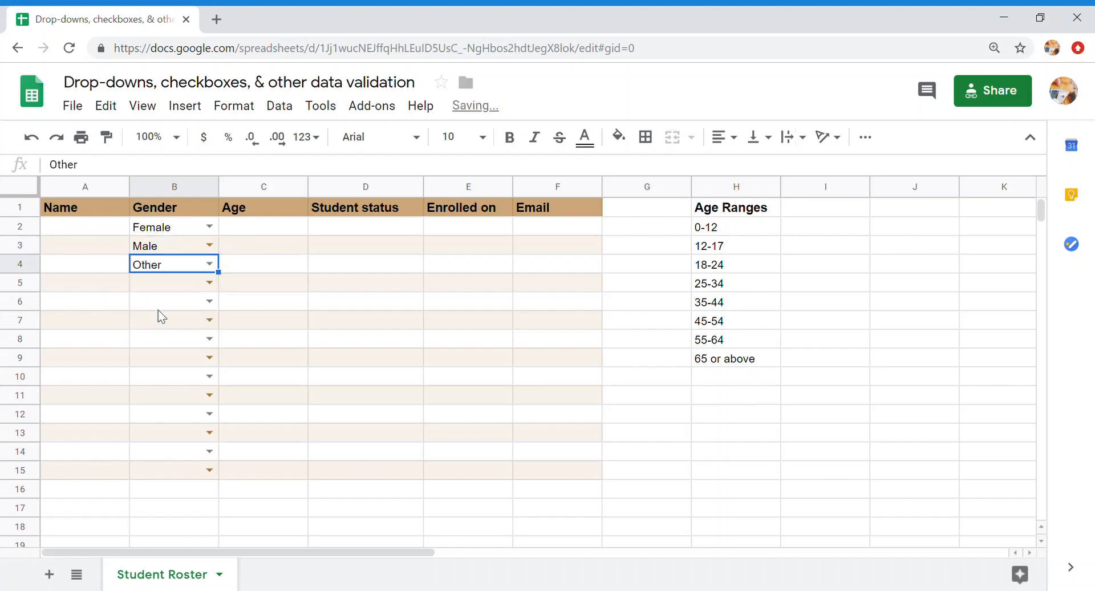
# - Enter the three students' first names in the Name column, cells A2 to A4
pyautogui.click(94, 229)
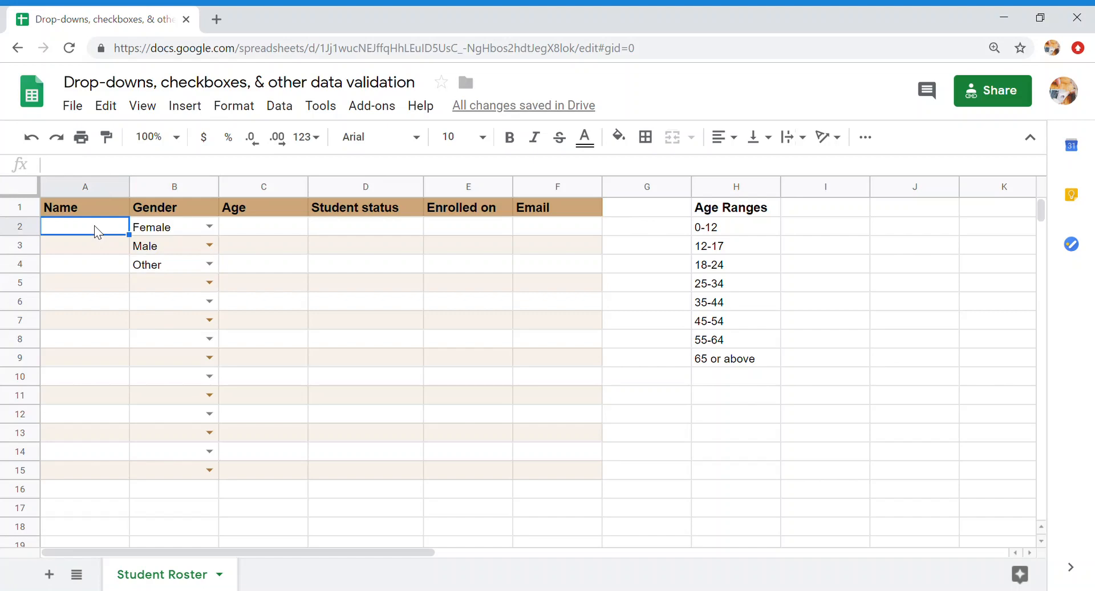
pyautogui.write('Sa')
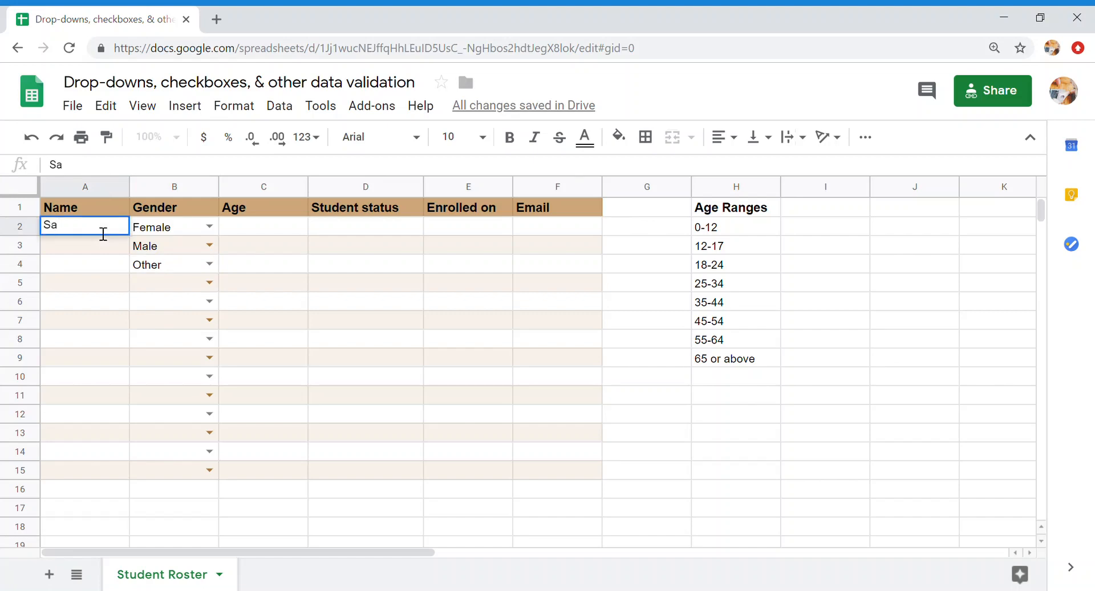
pyautogui.write('rah')
pyautogui.press('Return')
pyautogui.write('M')
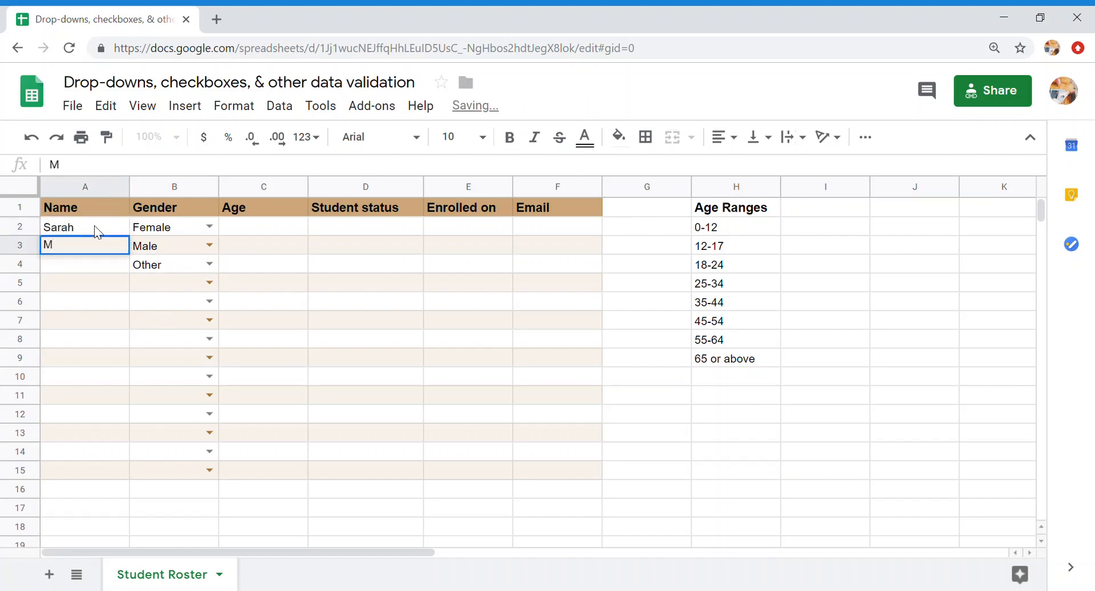
pyautogui.write('ike')
pyautogui.press('Return')
pyautogui.write('Jordan')
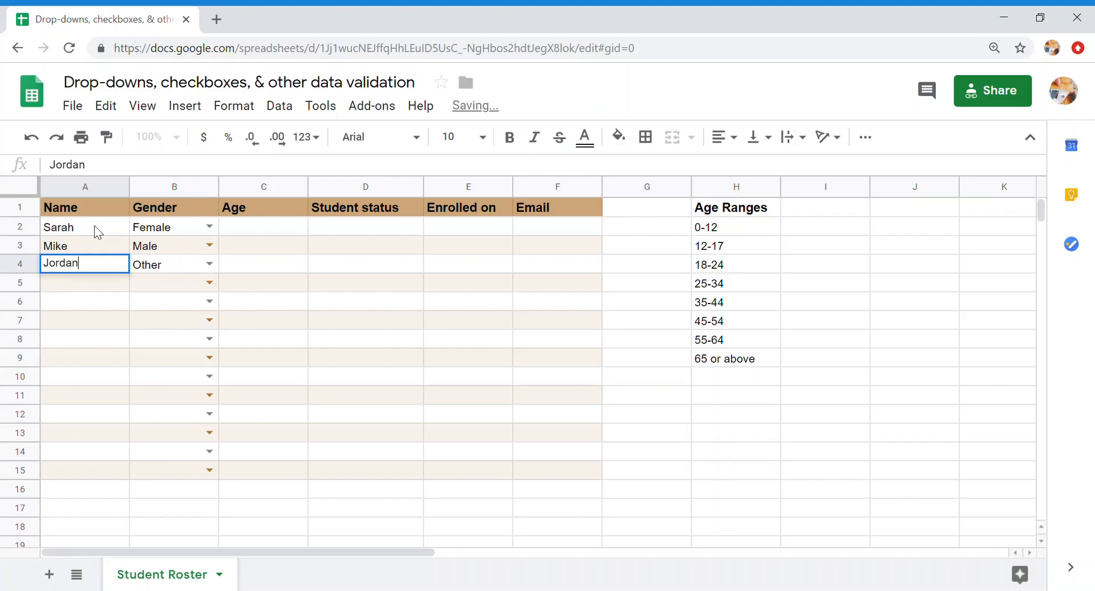
pyautogui.press('Return')
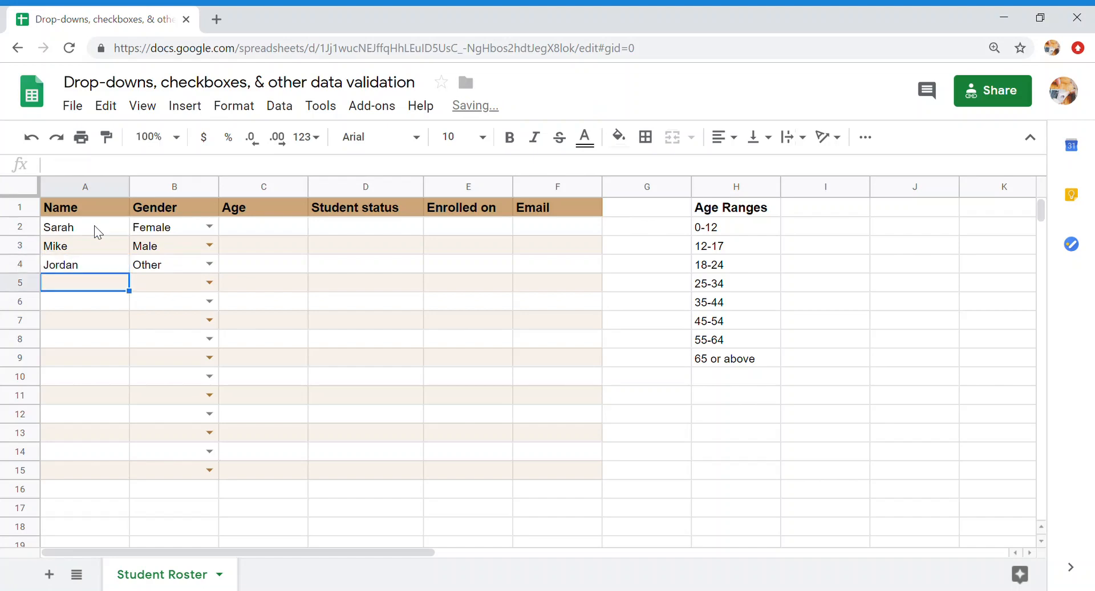
# - Start a data validation rule for the Age cells C2:C15 with Number as the criteria
pyautogui.click(252, 223)
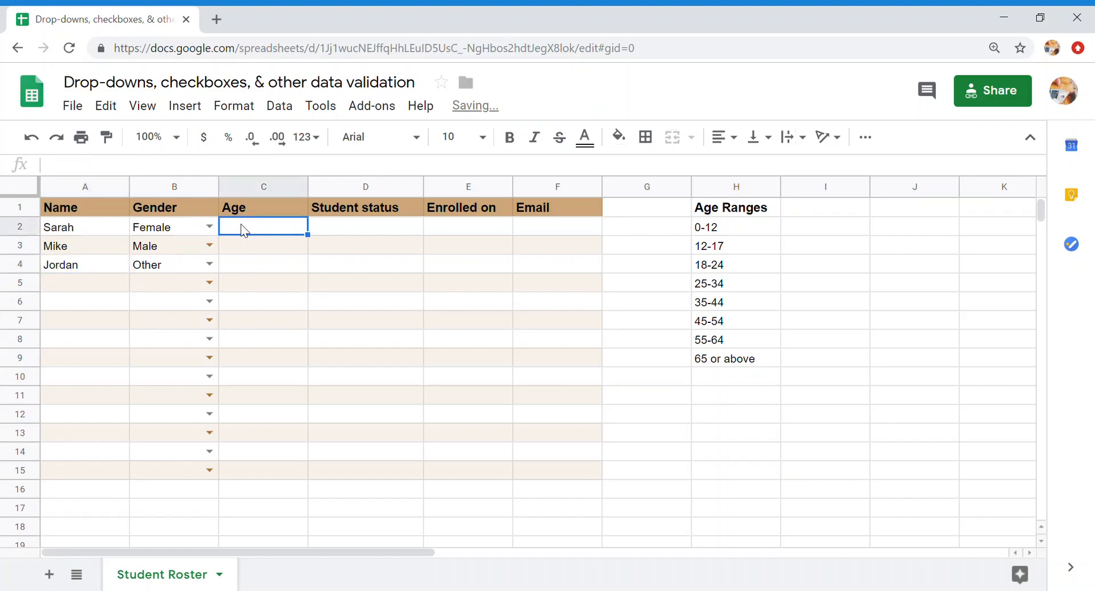
pyautogui.moveTo(243, 230); pyautogui.dragTo(245, 474)
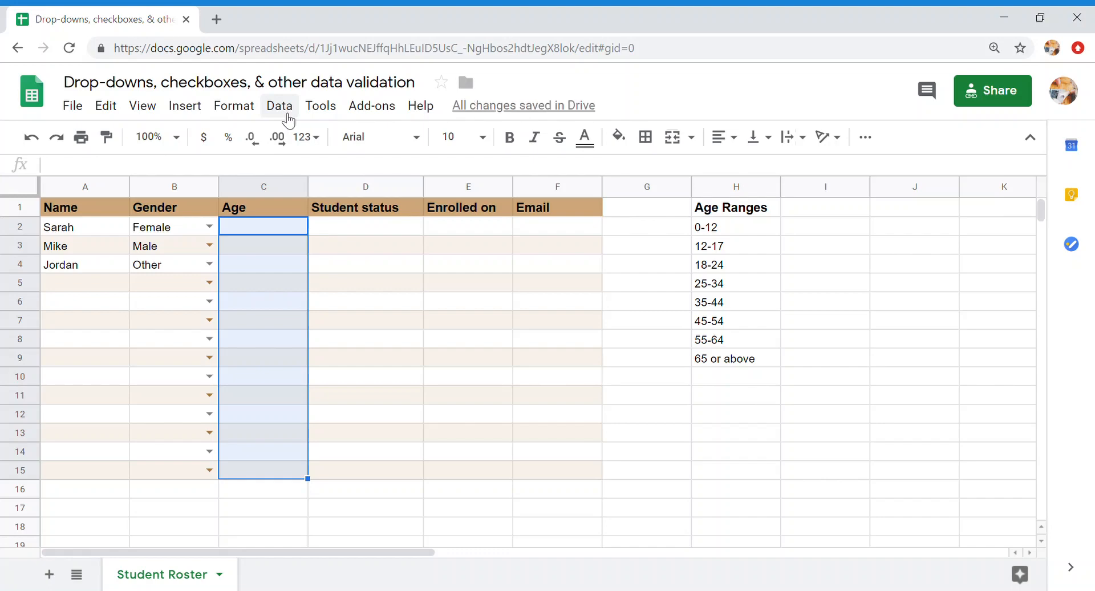
pyautogui.click(280, 110)
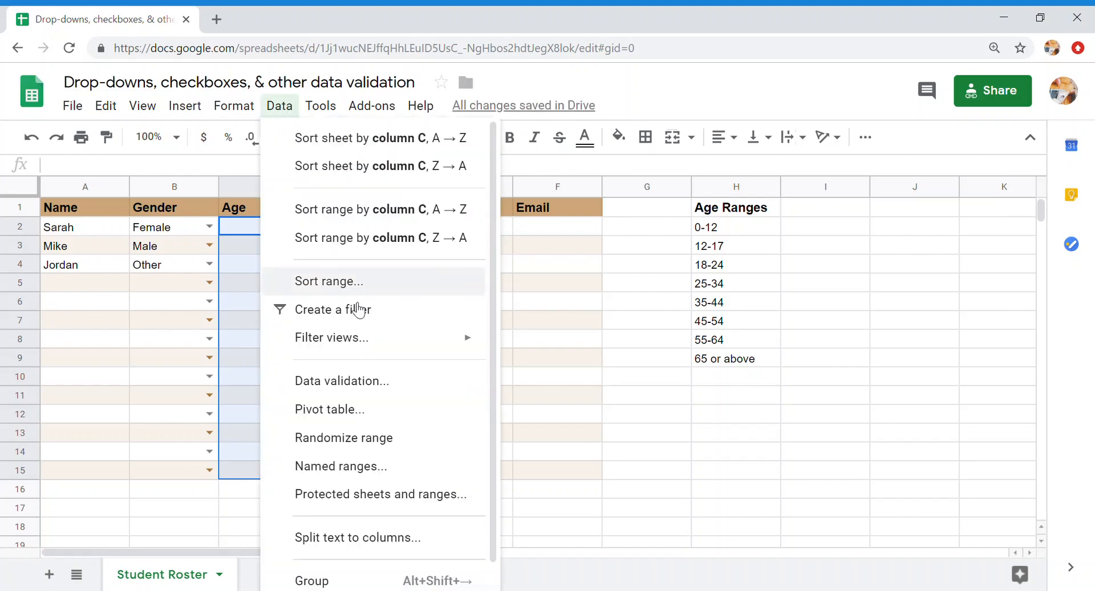
pyautogui.click(380, 384)
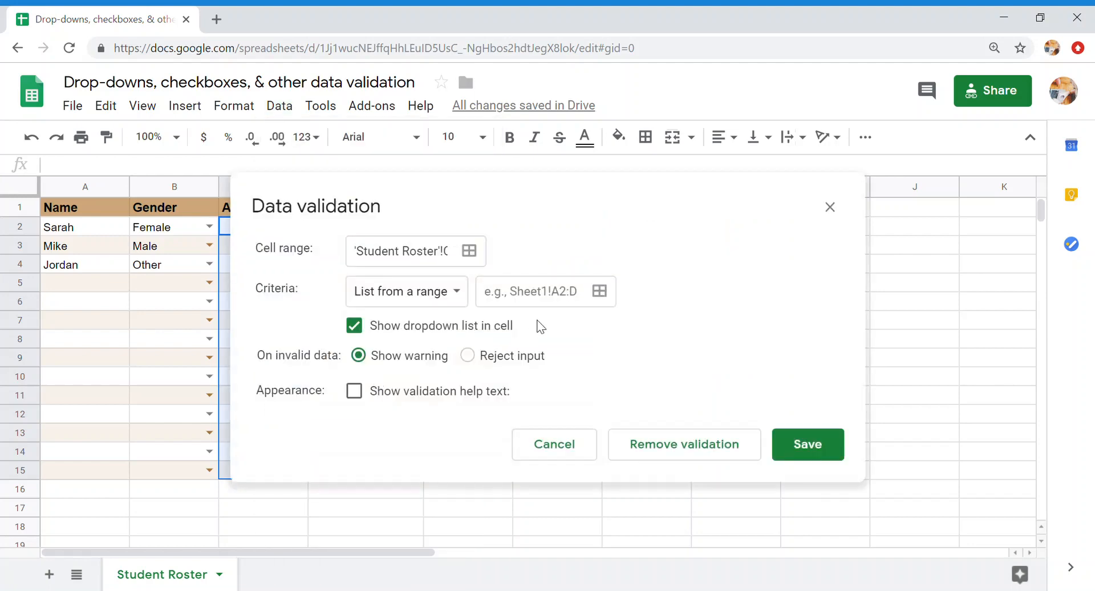
pyautogui.click(439, 292)
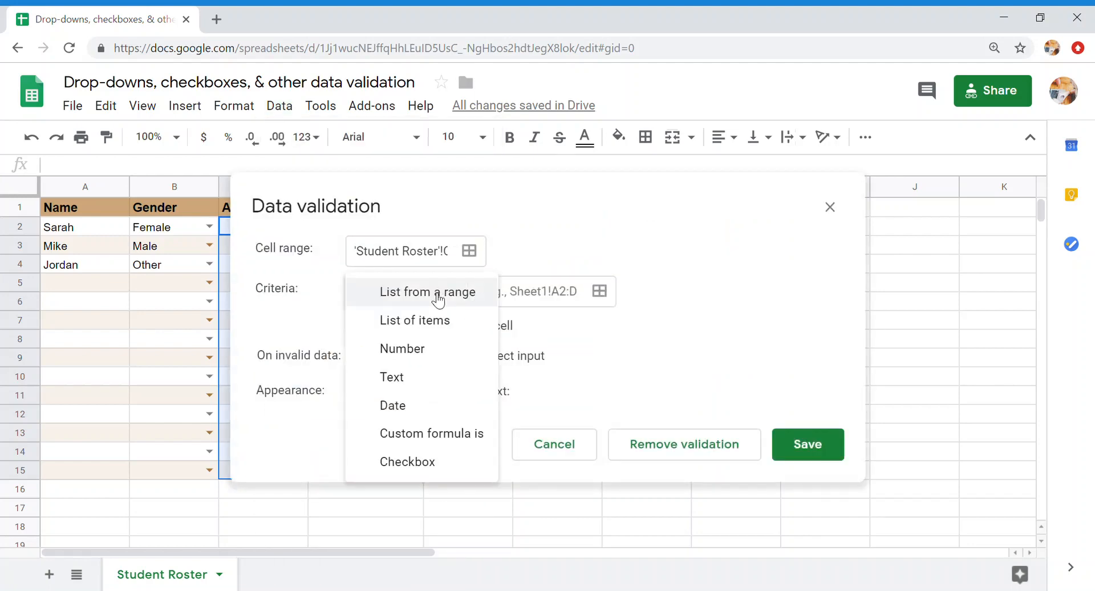
pyautogui.click(430, 349)
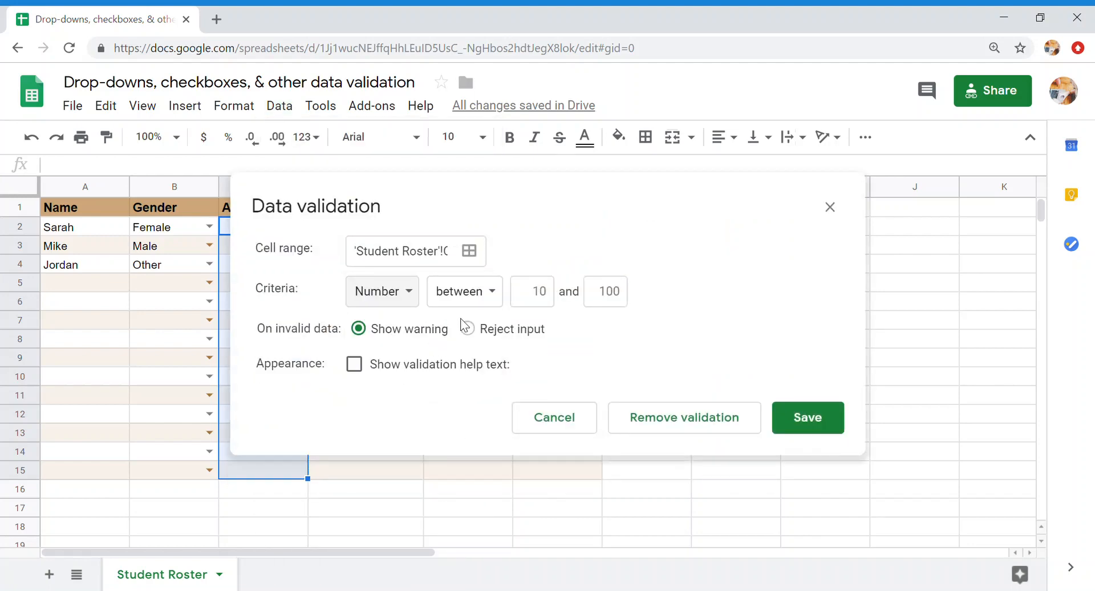
# - Limit the allowed Age numbers to between 0 and 150 and save the validation rule
pyautogui.click(548, 294)
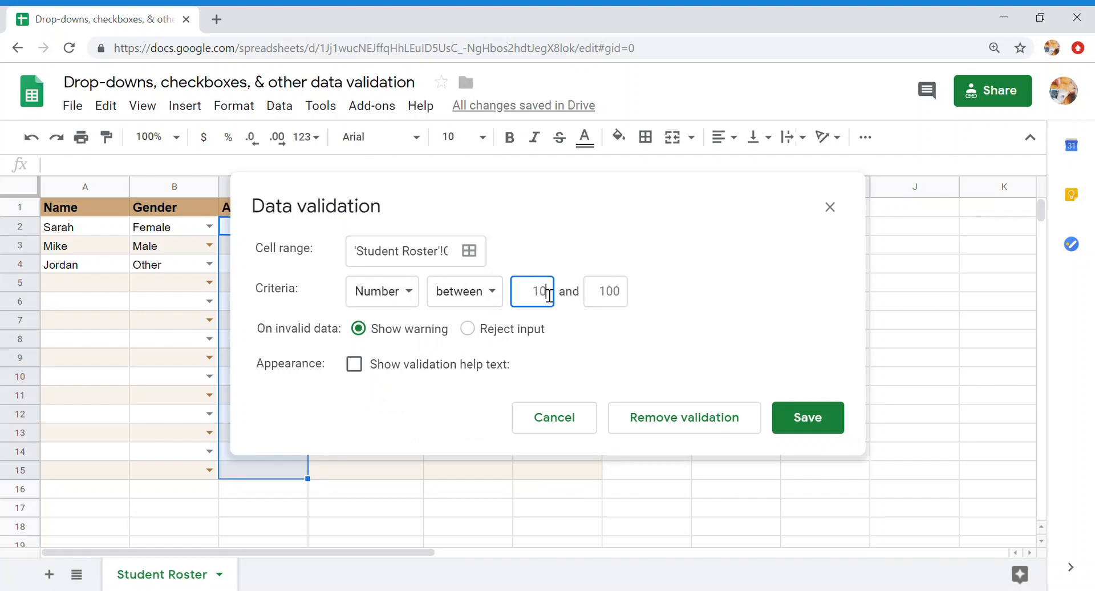
pyautogui.press('BackSpace')
pyautogui.press('BackSpace')
pyautogui.write('0')
pyautogui.press('Tab')
pyautogui.write('150')
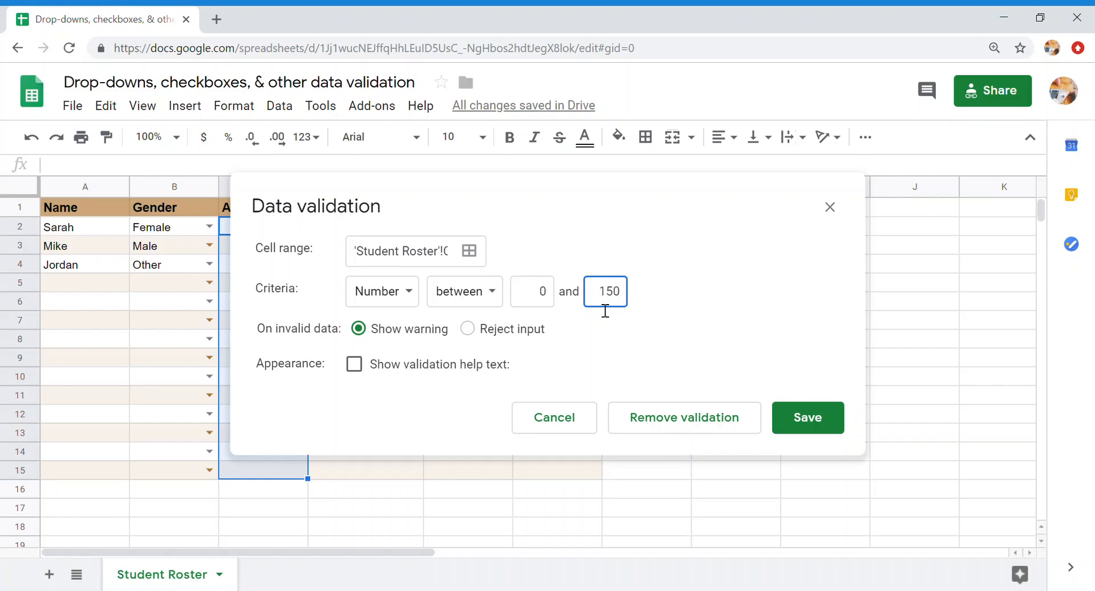
pyautogui.click(806, 418)
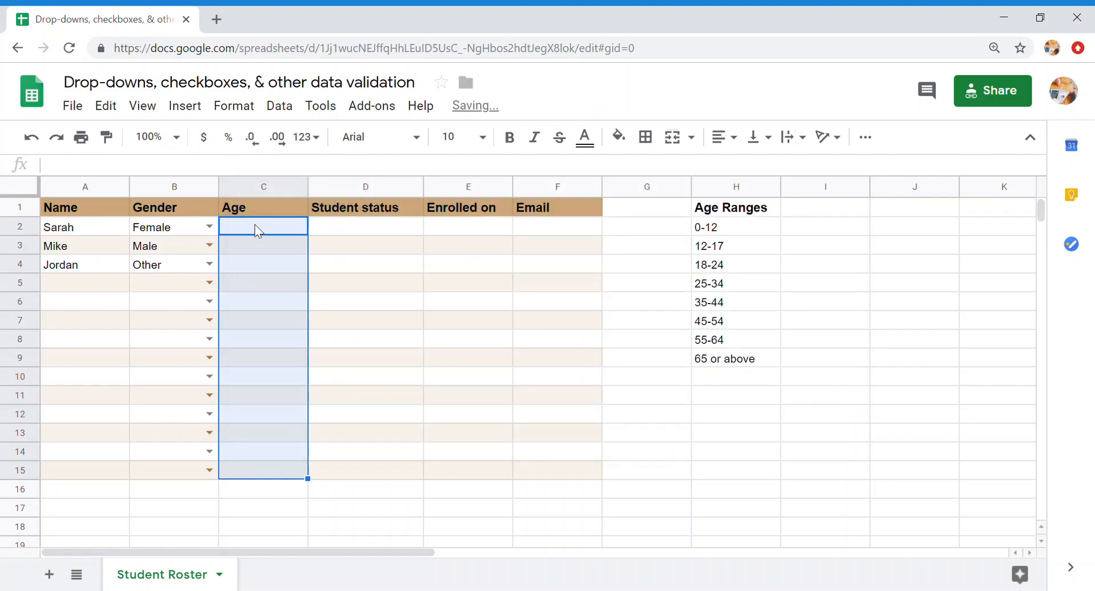
# - Test the Age rule by entering 18 in C2, hi in C3 and 200 in C4, and check the invalid-entry notes
pyautogui.click(255, 231)
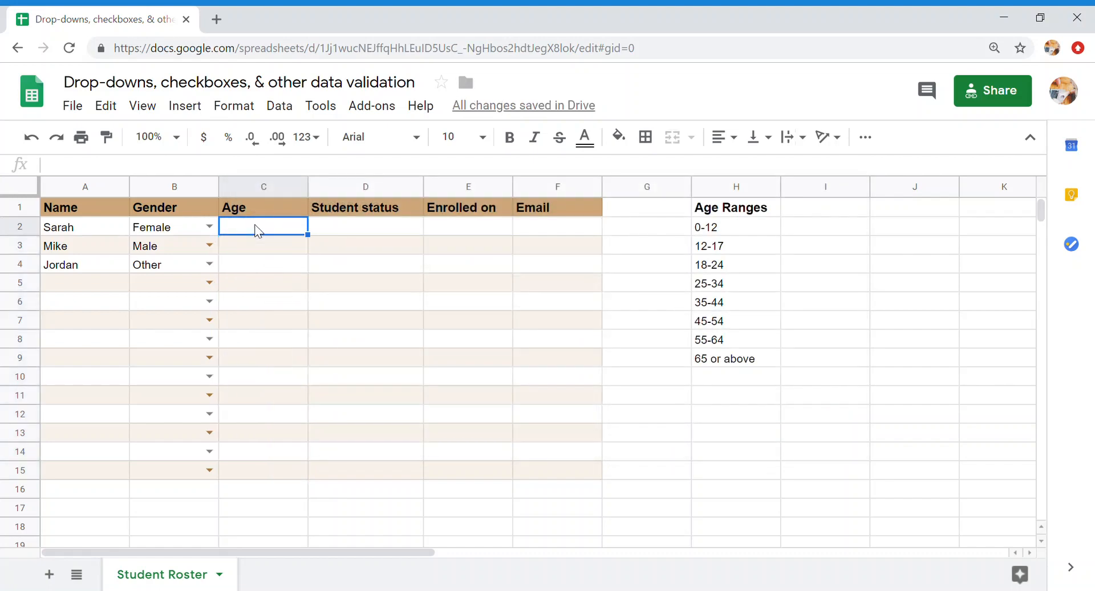
pyautogui.write('18')
pyautogui.press('Return')
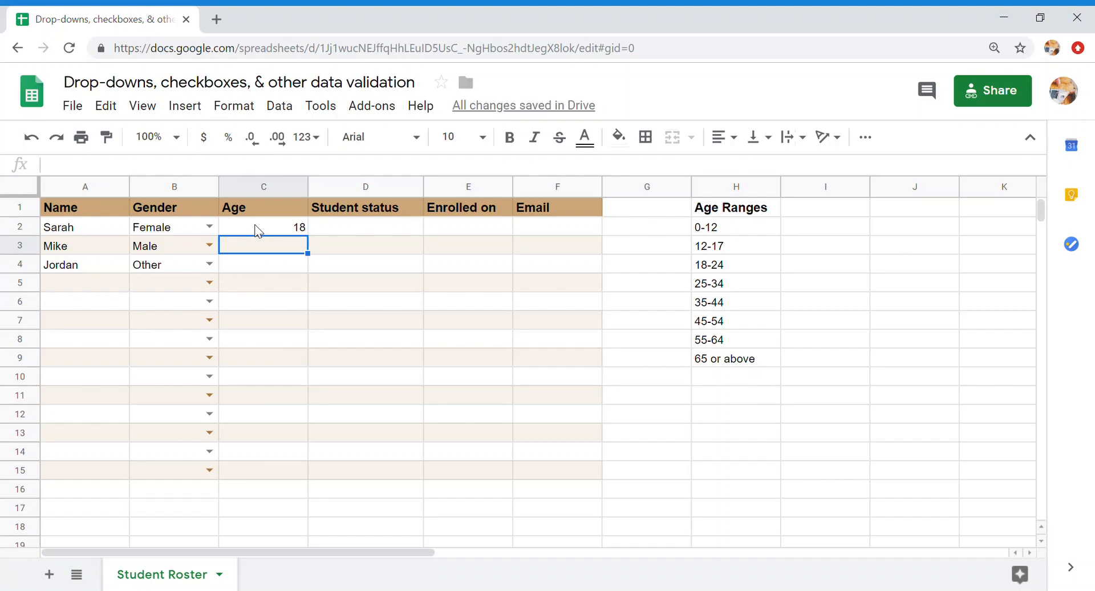
pyautogui.write('hi')
pyautogui.press('Return')
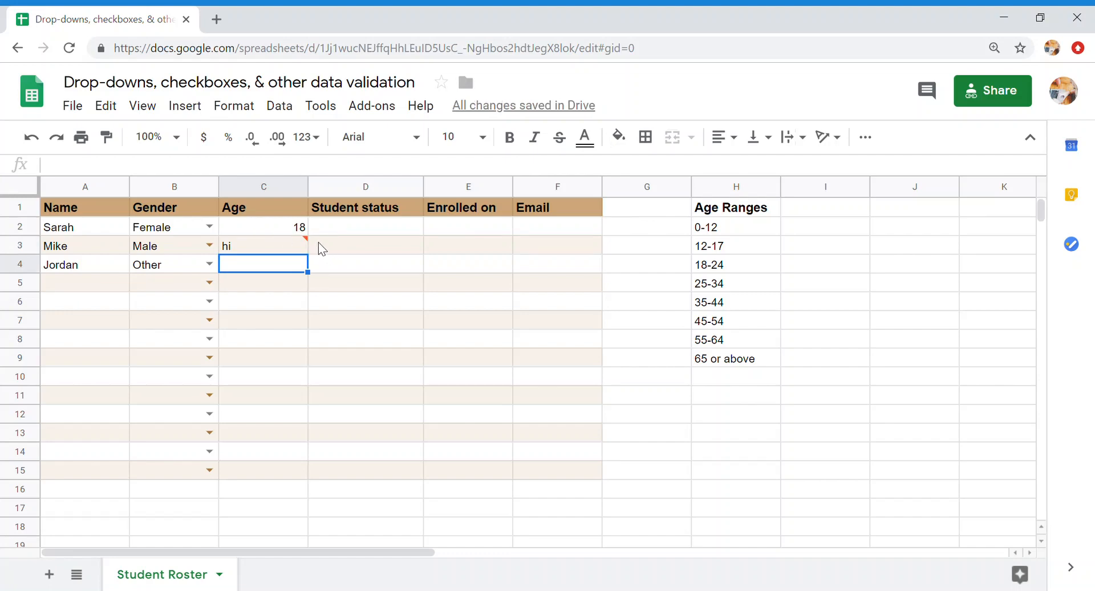
pyautogui.moveTo(307, 239)
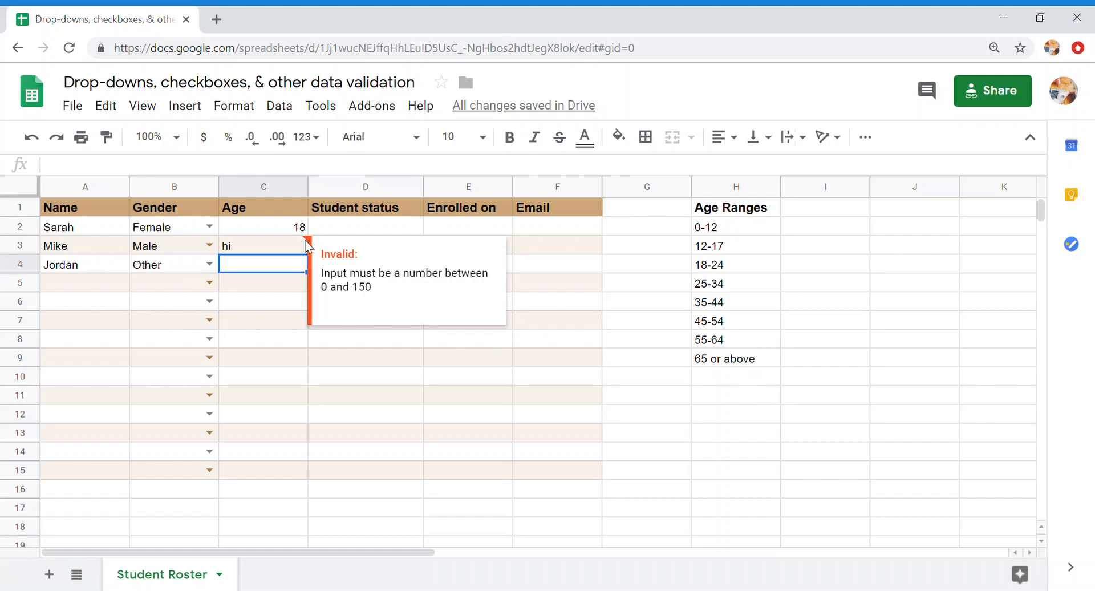
pyautogui.write('200')
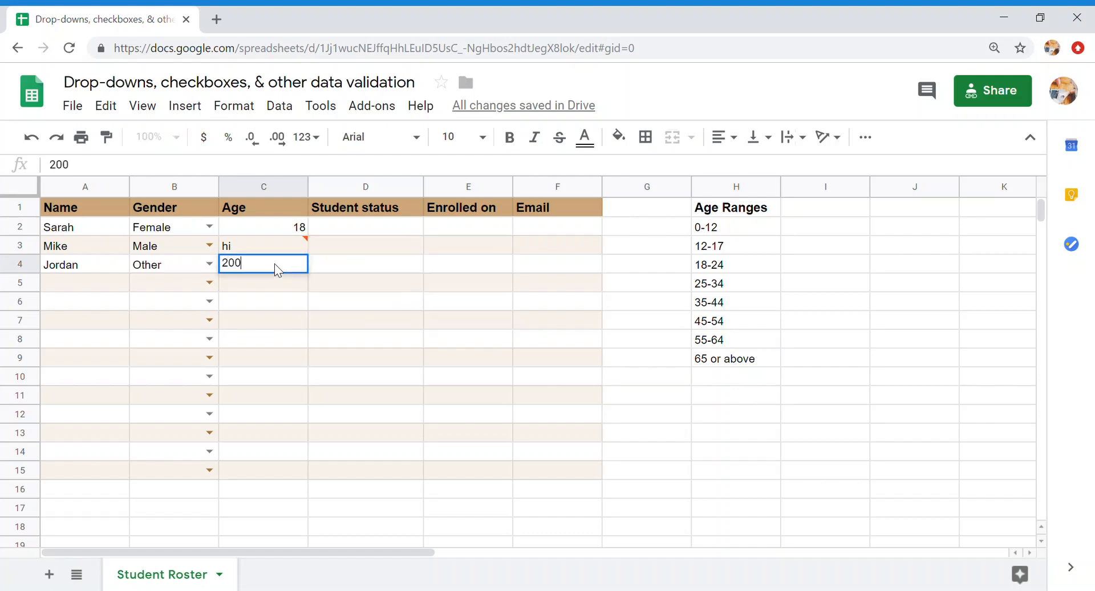
pyautogui.press('Return')
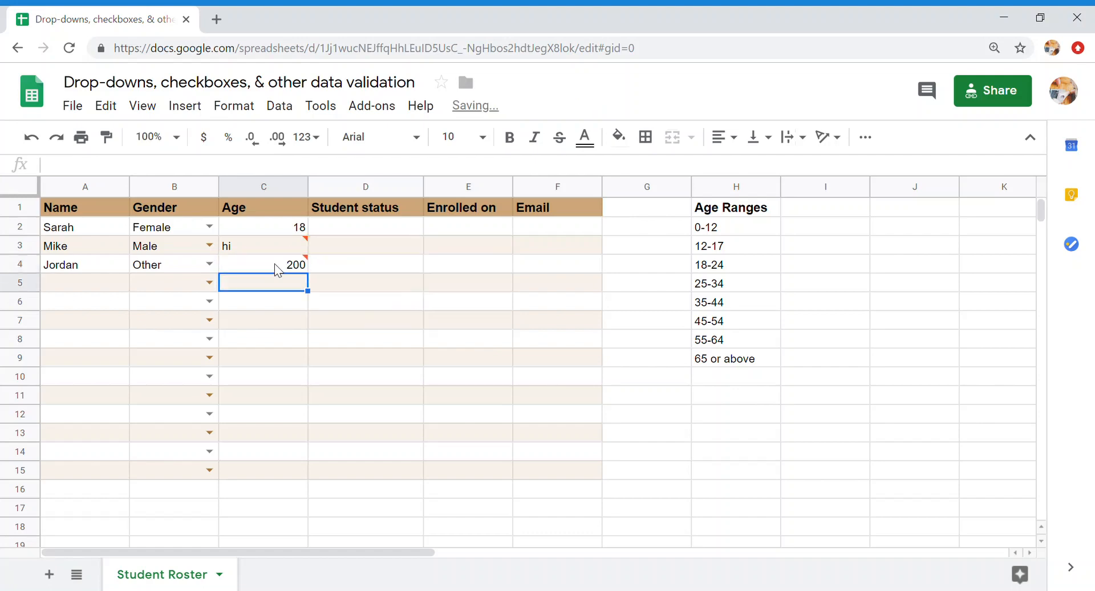
pyautogui.moveTo(310, 265)
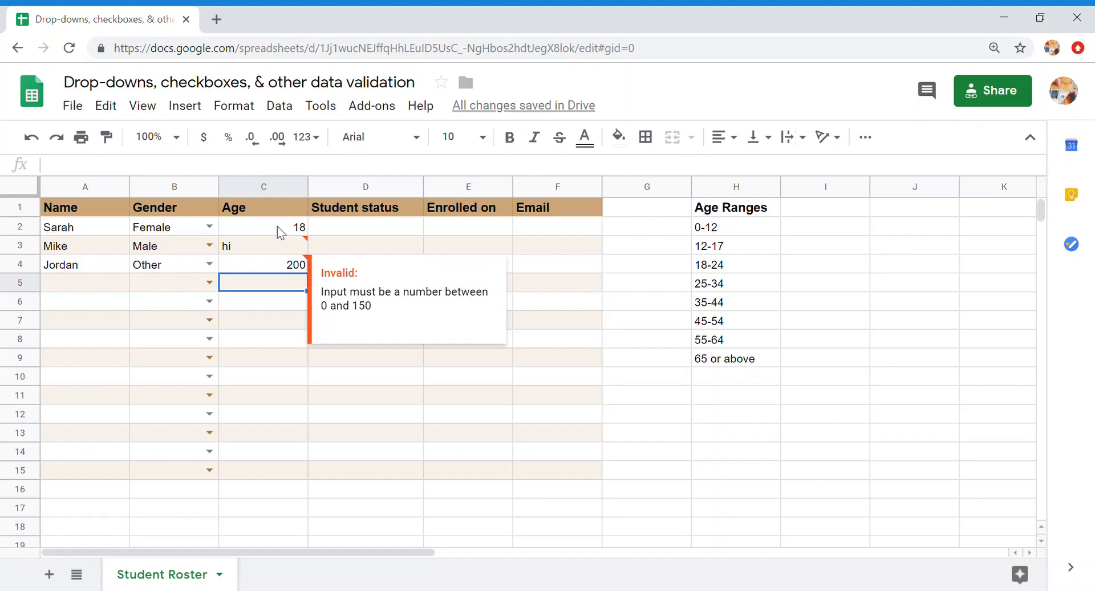
# - Change the validation rule for Age cells C2:C15 to reject input on invalid data and save it
pyautogui.moveTo(276, 225); pyautogui.dragTo(269, 470)
pyautogui.rightClick(259, 409)
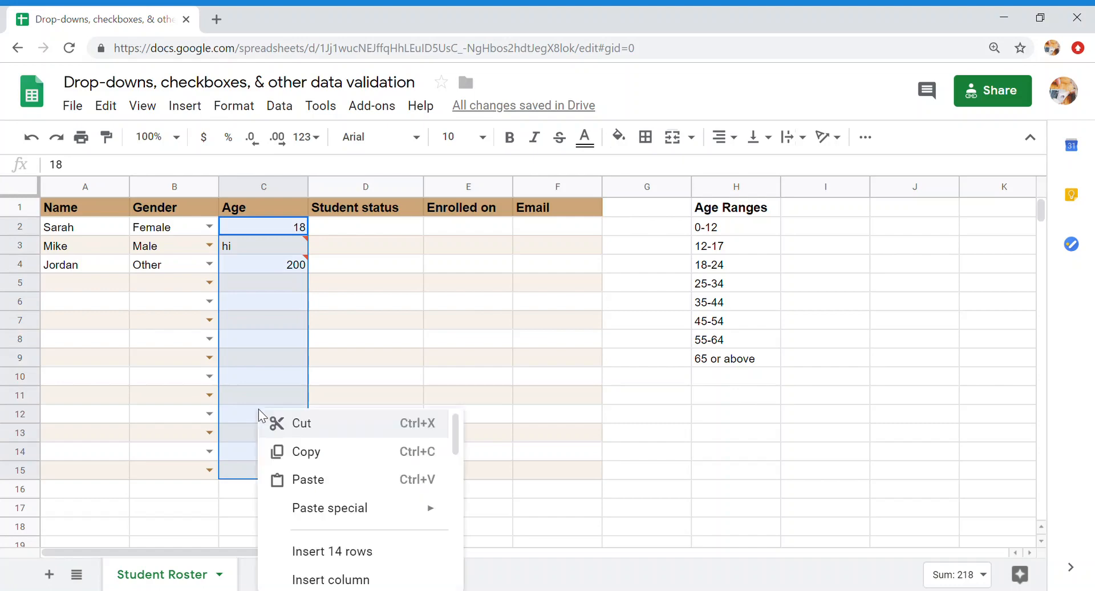
pyautogui.scroll(-5, 308, 471)
pyautogui.scroll(-2, 308, 471)
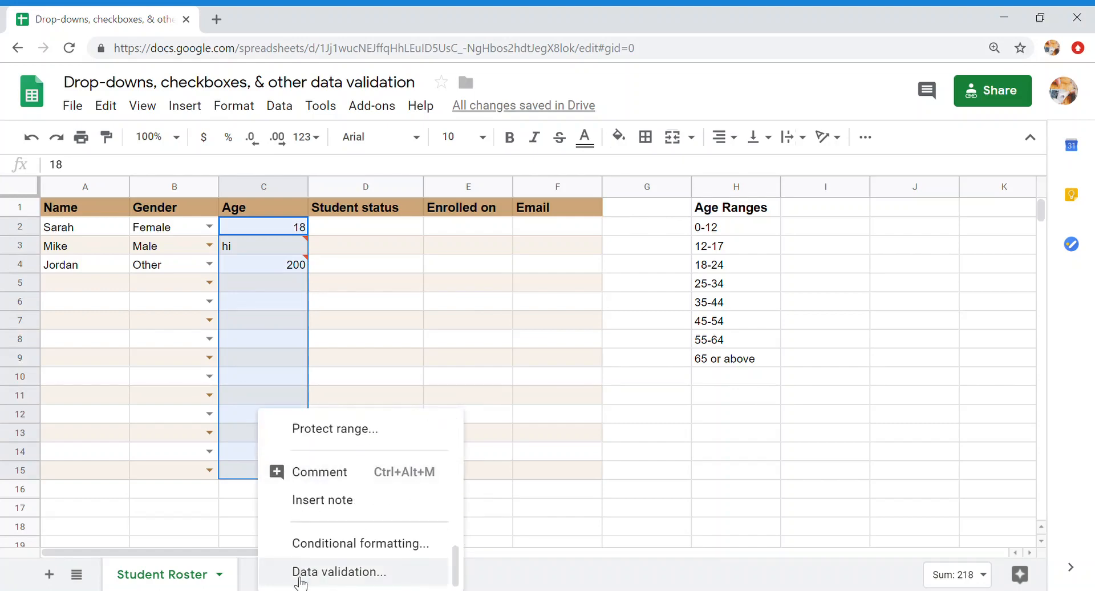
pyautogui.click(320, 572)
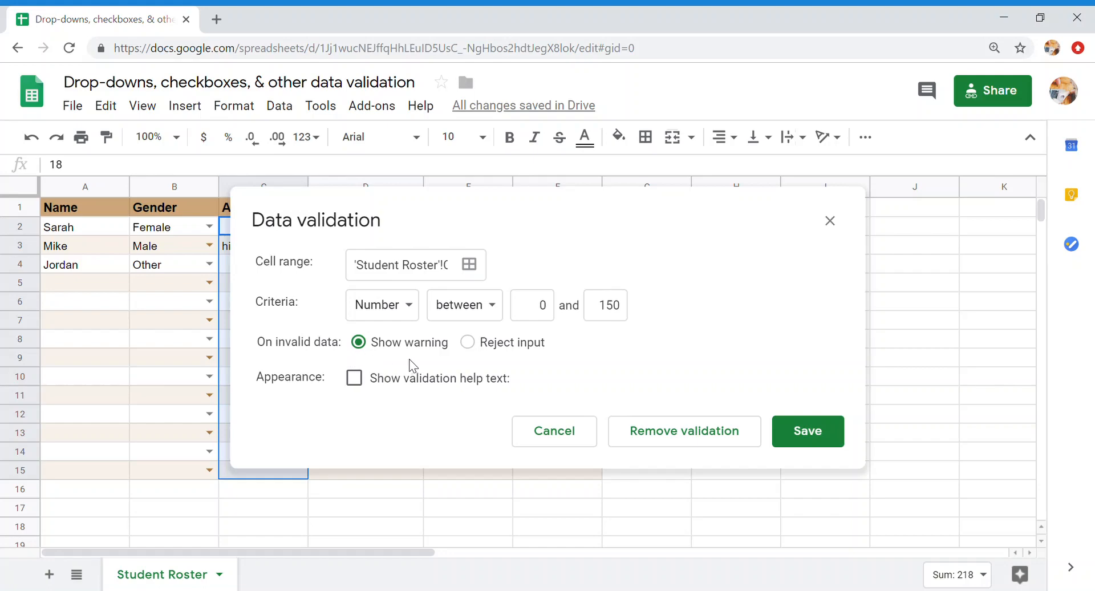
pyautogui.click(471, 343)
pyautogui.click(812, 435)
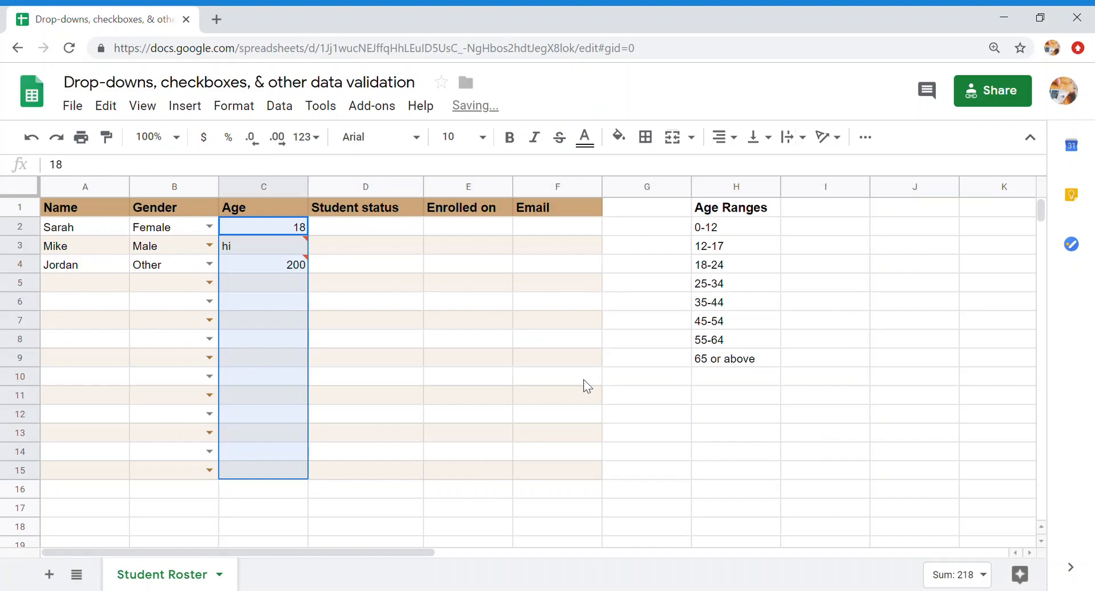
# - Try to enter hello in Age cell C5 to test the rule, and dismiss the resulting message
pyautogui.click(293, 230)
pyautogui.click(258, 245)
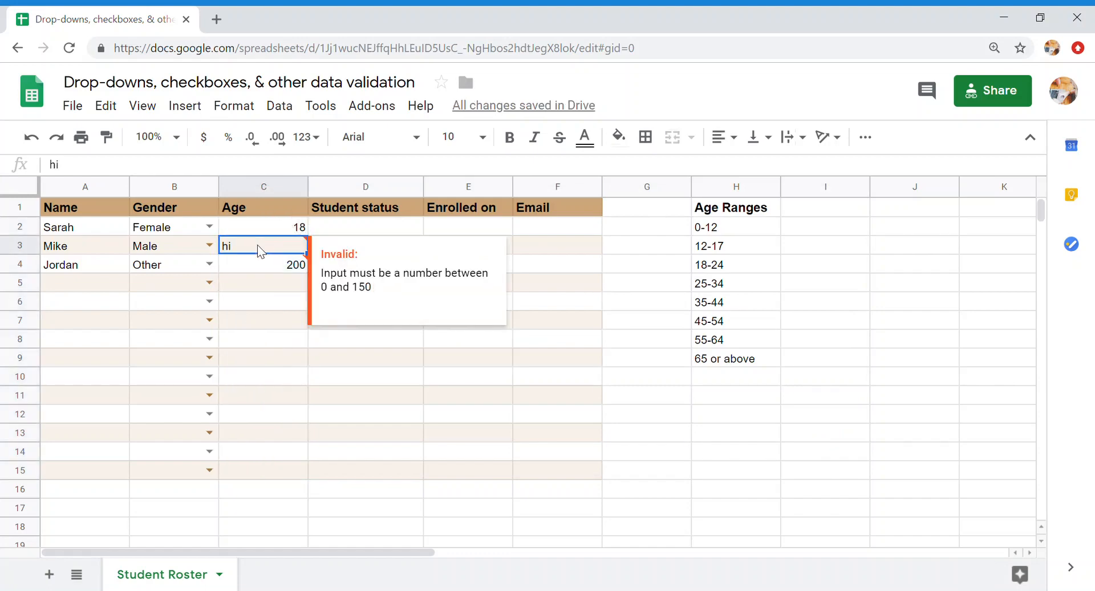
pyautogui.press('Down')
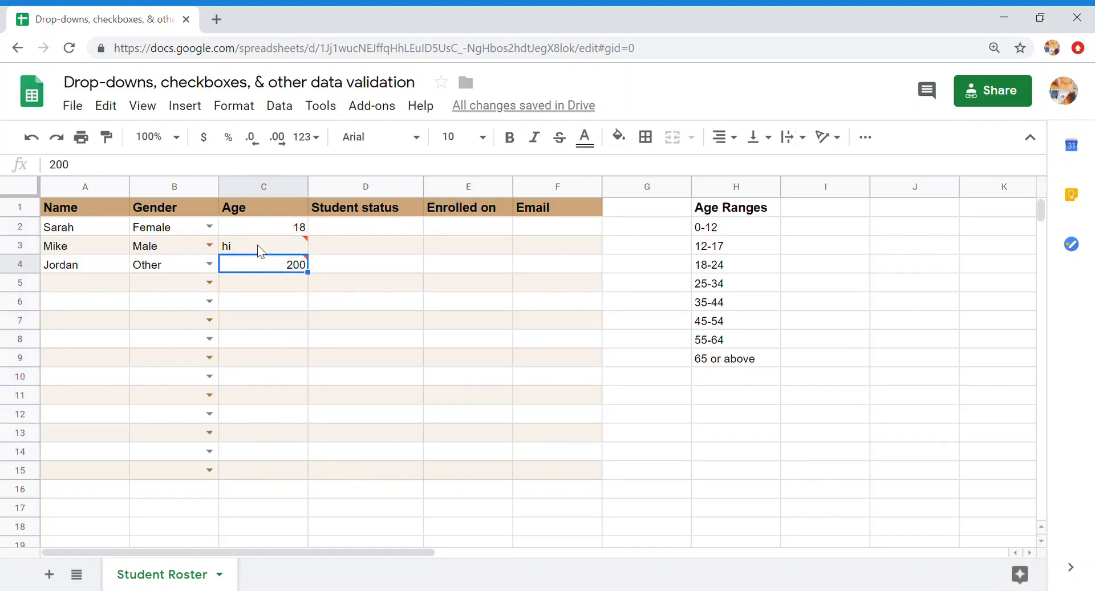
pyautogui.press('Up')
pyautogui.press('Down')
pyautogui.press('Down')
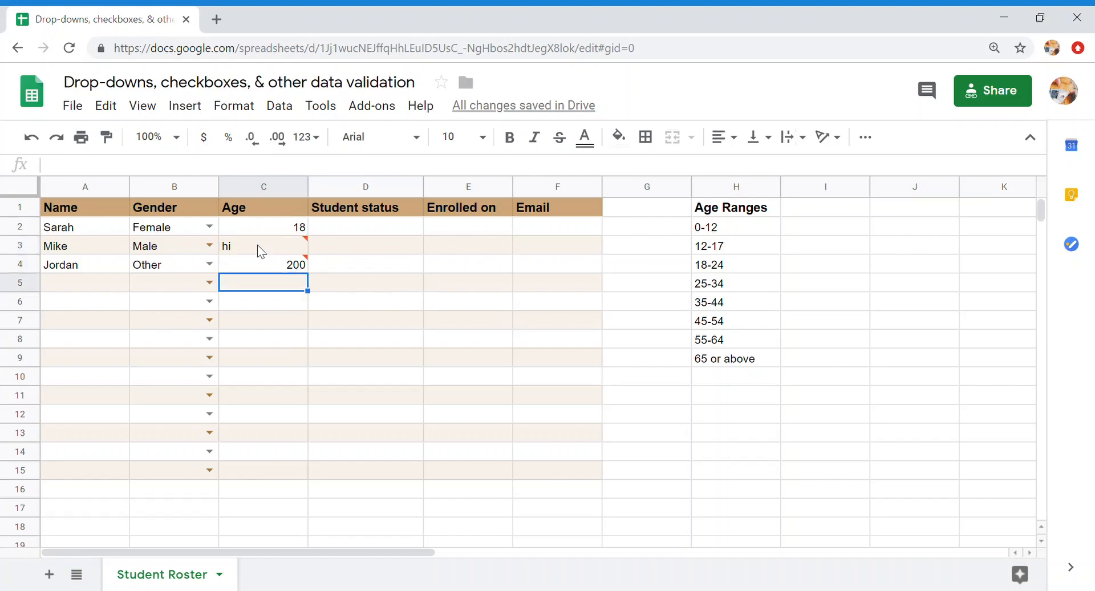
pyautogui.write('hello')
pyautogui.press('Return')
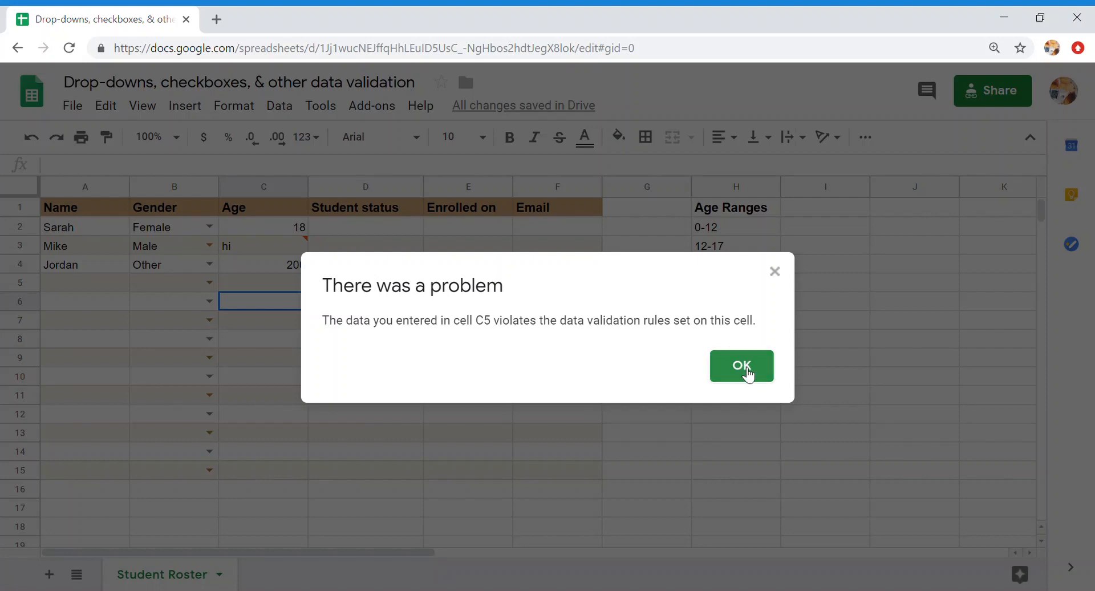
pyautogui.click(743, 366)
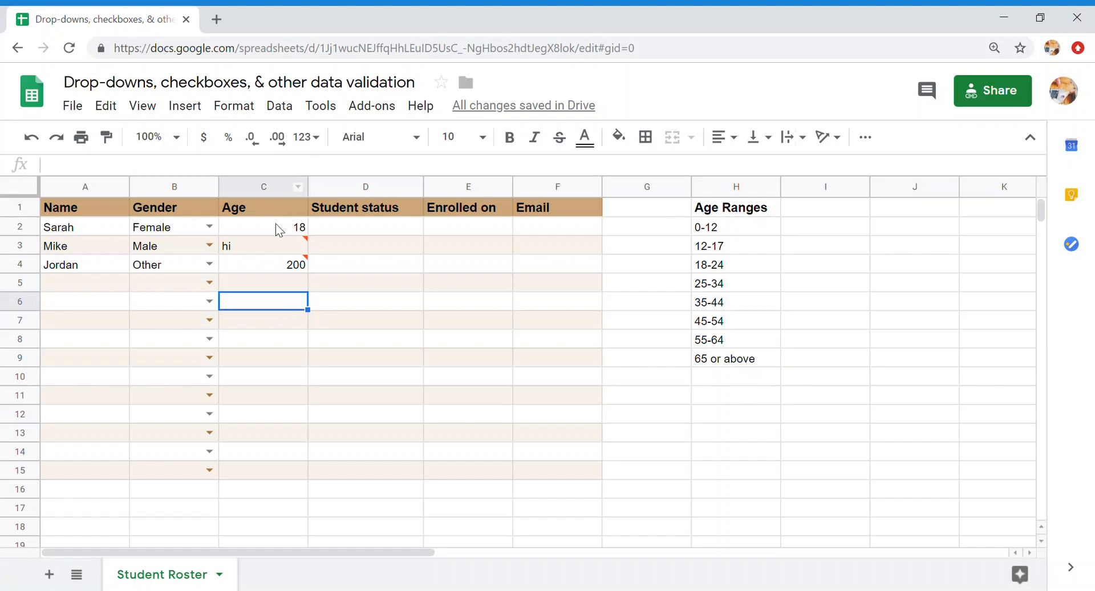
# - Remove the validation rule from Age cells C2:C15 and clear their contents
pyautogui.moveTo(276, 225); pyautogui.dragTo(266, 465)
pyautogui.rightClick(266, 466)
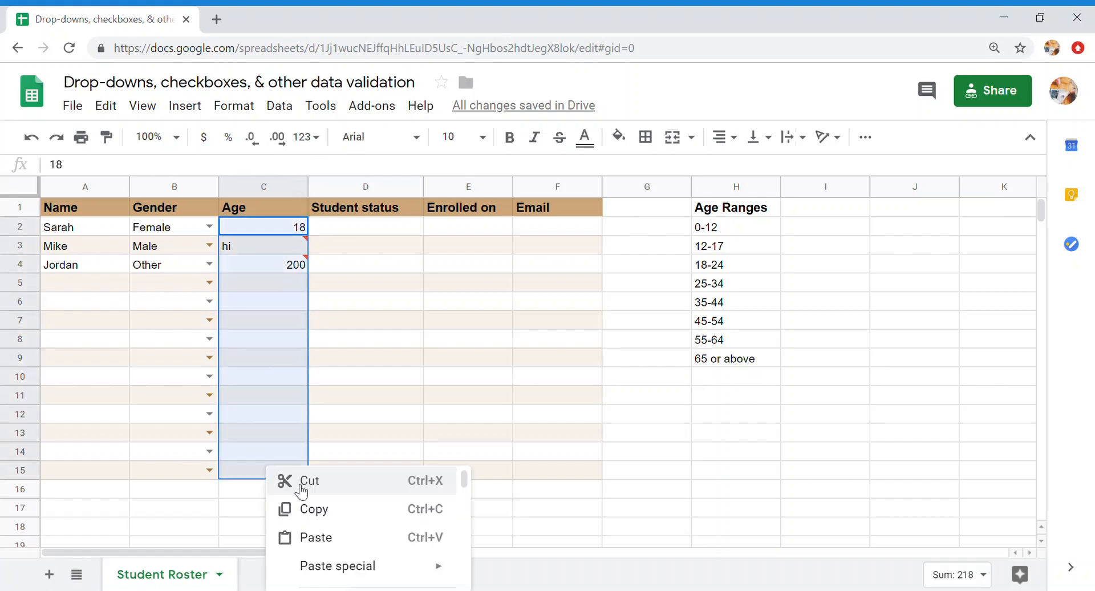
pyautogui.scroll(-3, 348, 525)
pyautogui.moveTo(350, 525)
pyautogui.scroll(-5, 343, 526)
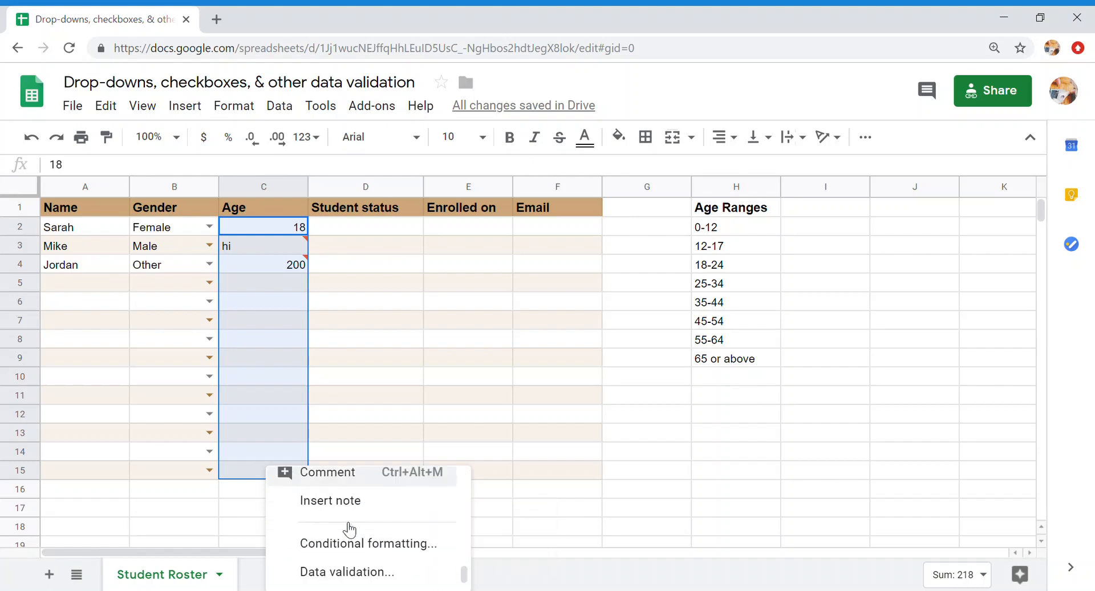
pyautogui.click(337, 574)
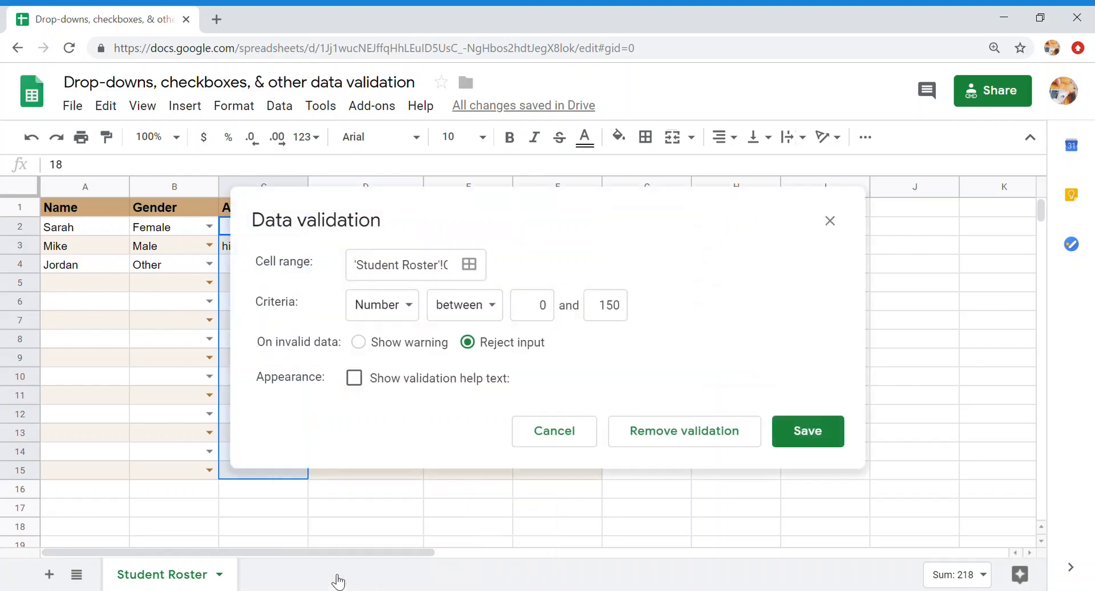
pyautogui.click(657, 429)
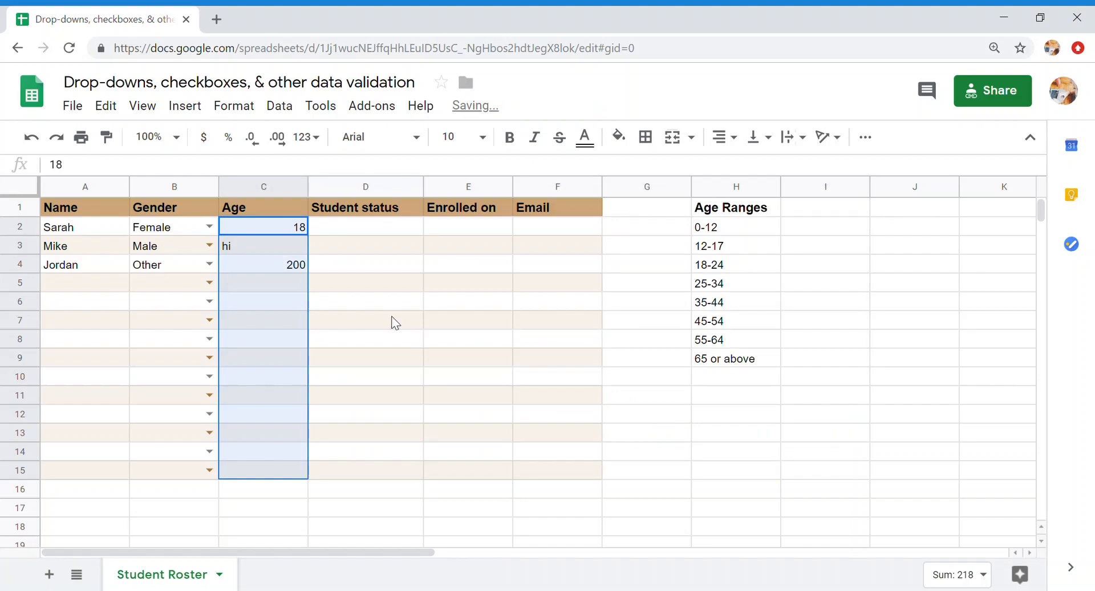
pyautogui.press('Delete')
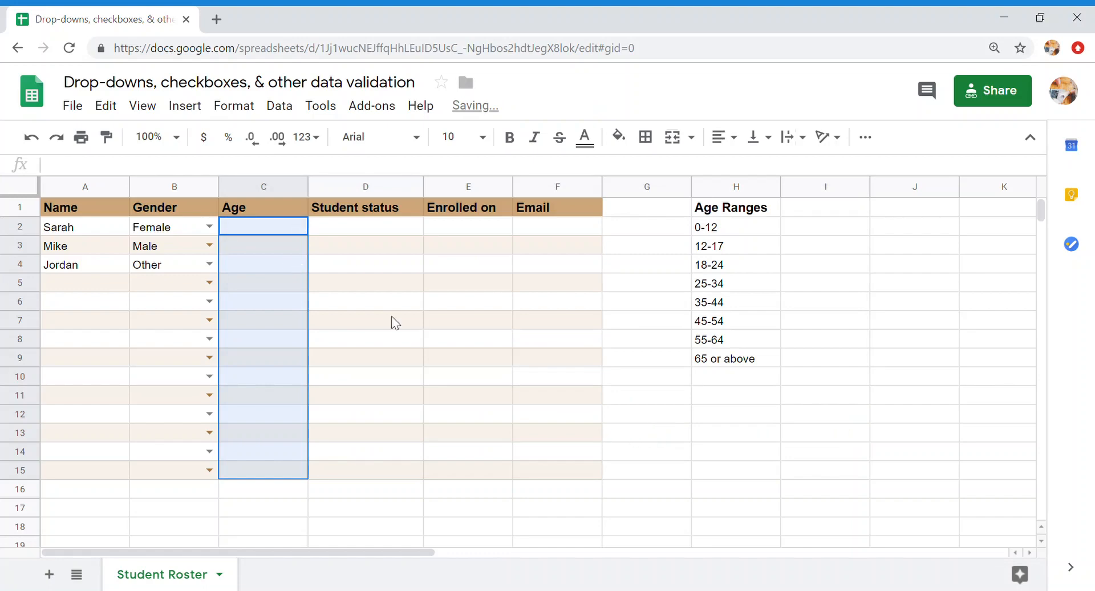
# - Start a new data validation rule for Age cells C2:C15 with List from a range as the criteria
pyautogui.rightClick(242, 256)
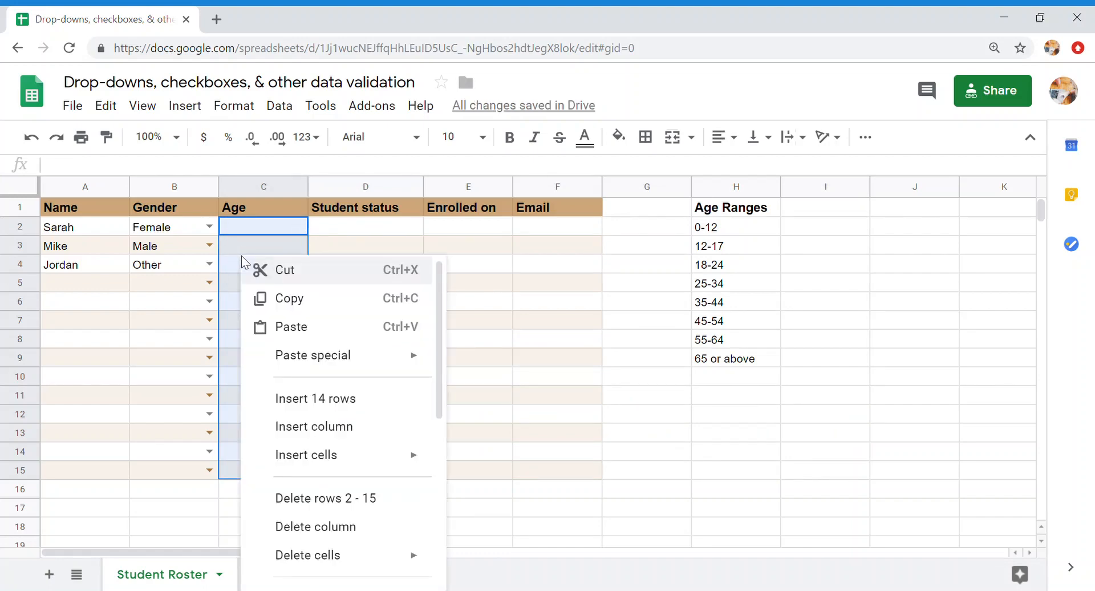
pyautogui.scroll(-1, 308, 428)
pyautogui.scroll(-5, 308, 428)
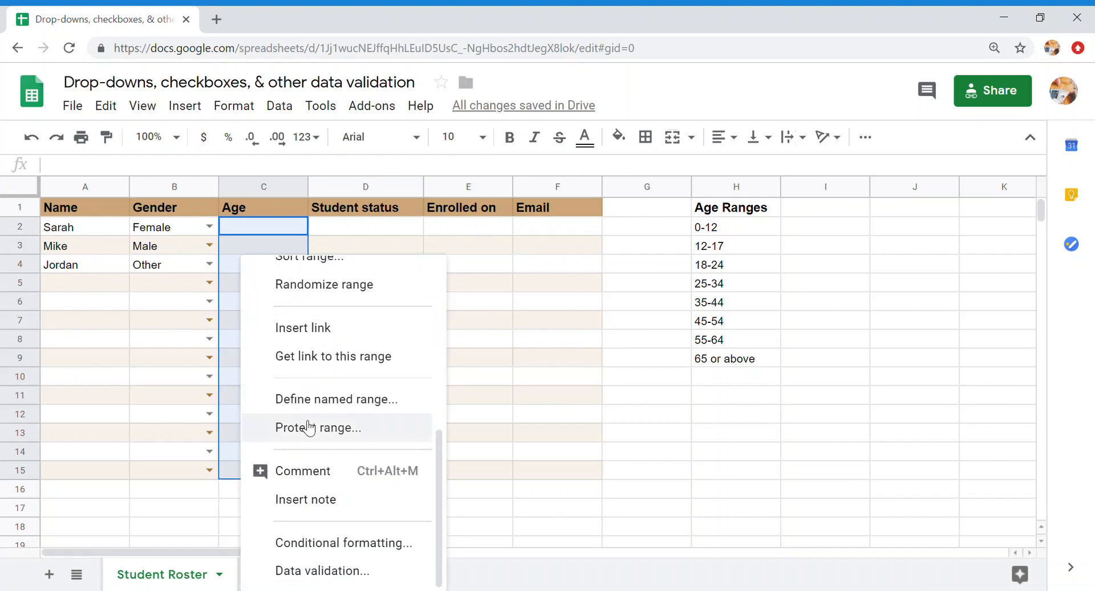
pyautogui.click(313, 571)
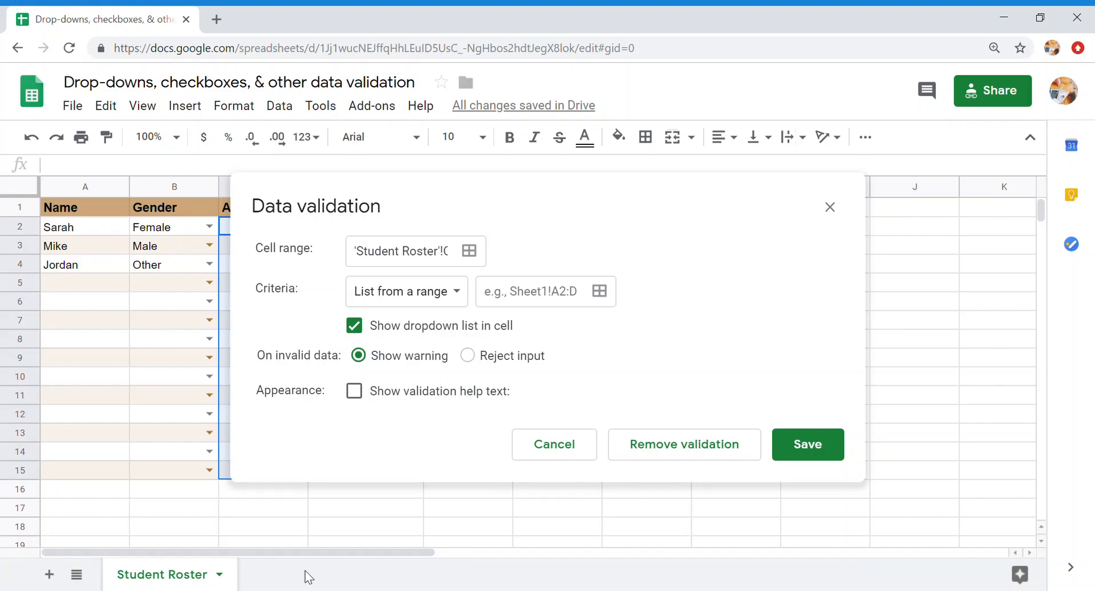
pyautogui.click(465, 294)
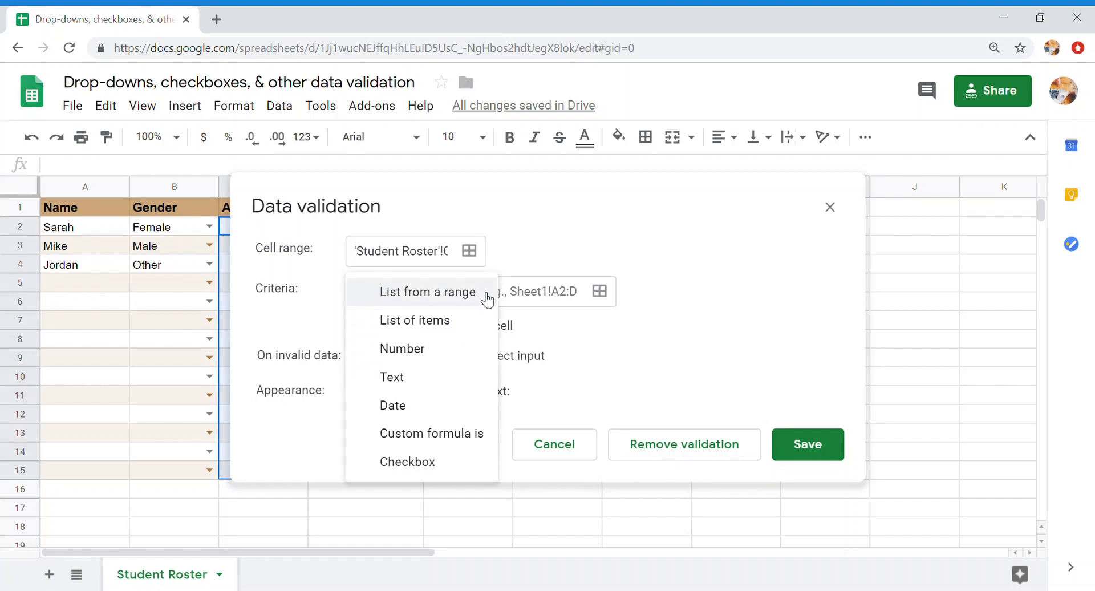
pyautogui.click(486, 296)
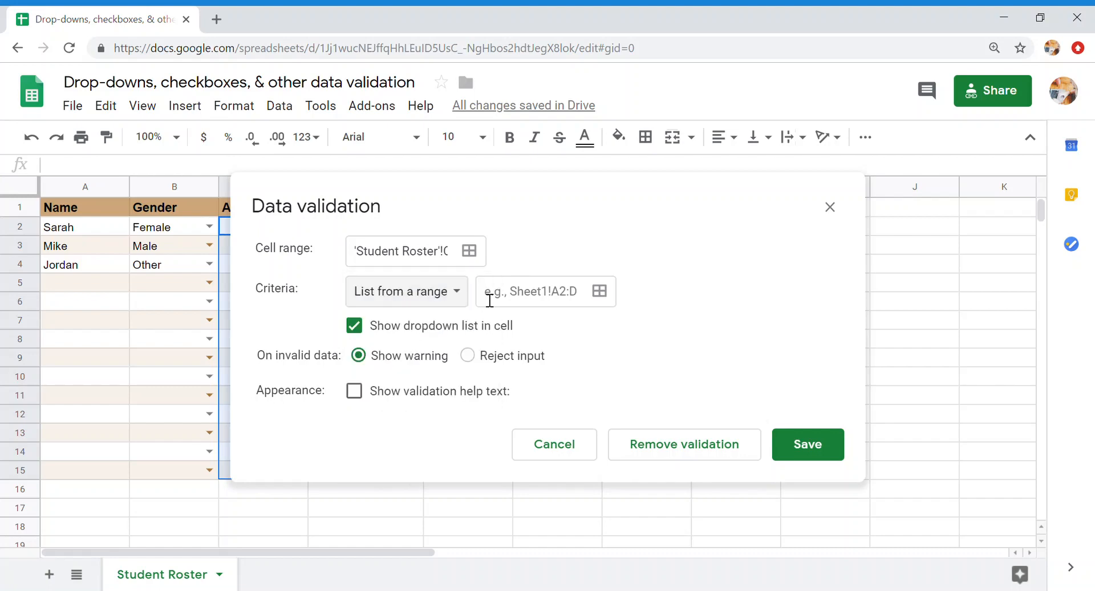
# - Use the age ranges in H2:H9 as the list source for the Age validation rule and save it
pyautogui.click(606, 301)
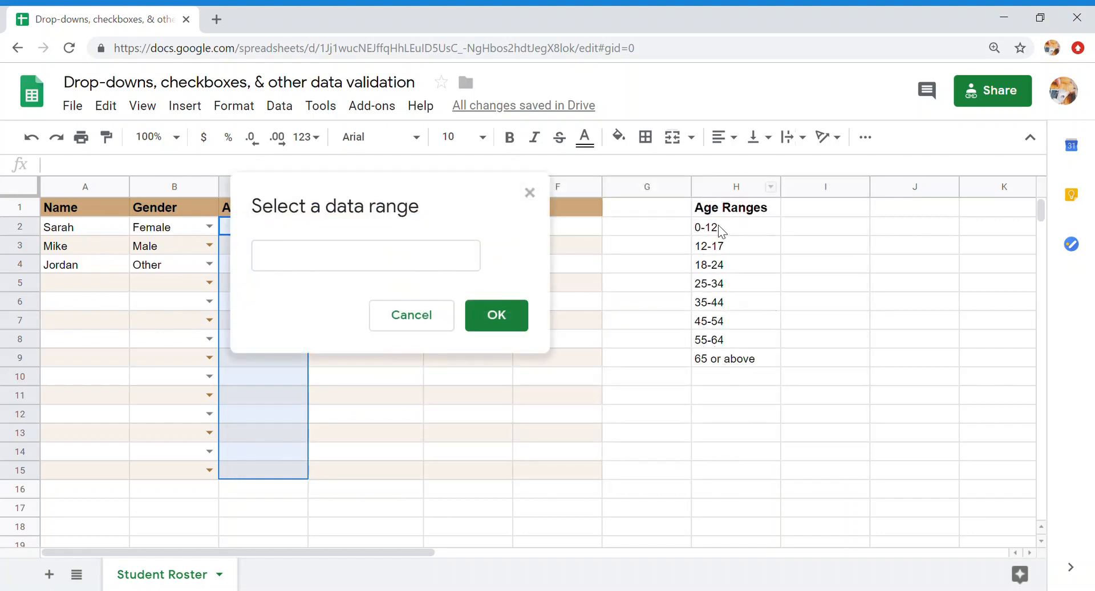
pyautogui.moveTo(718, 225); pyautogui.dragTo(722, 362)
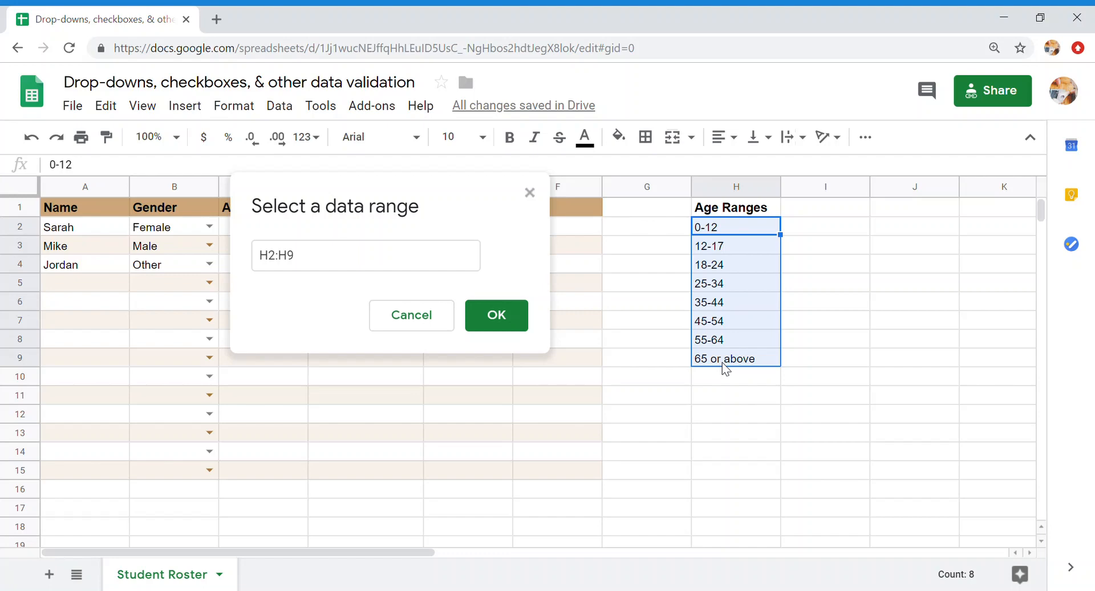
pyautogui.click(491, 320)
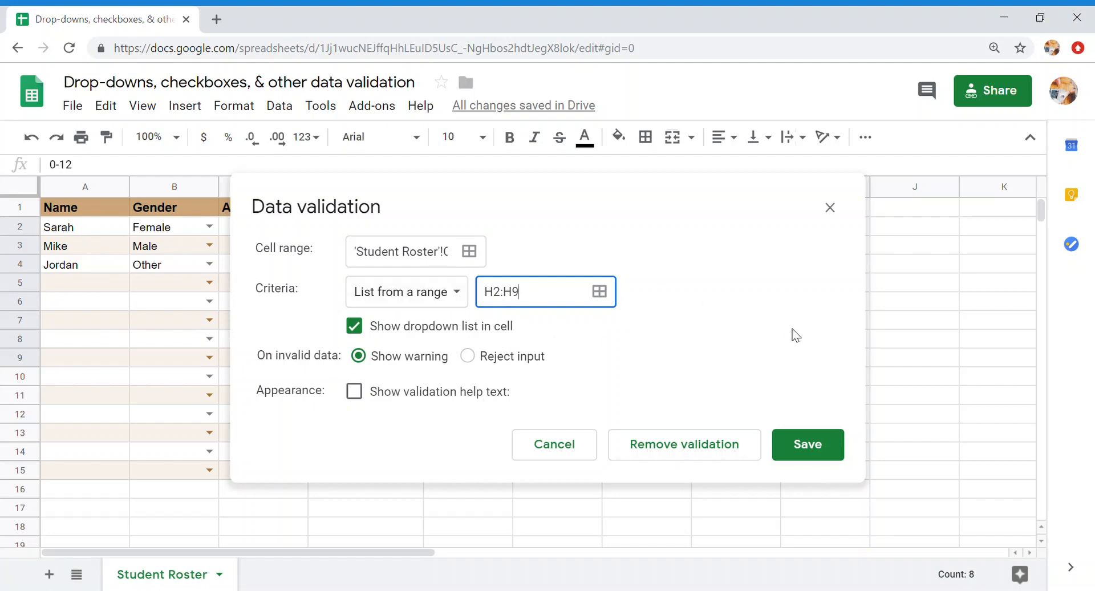
pyautogui.click(814, 449)
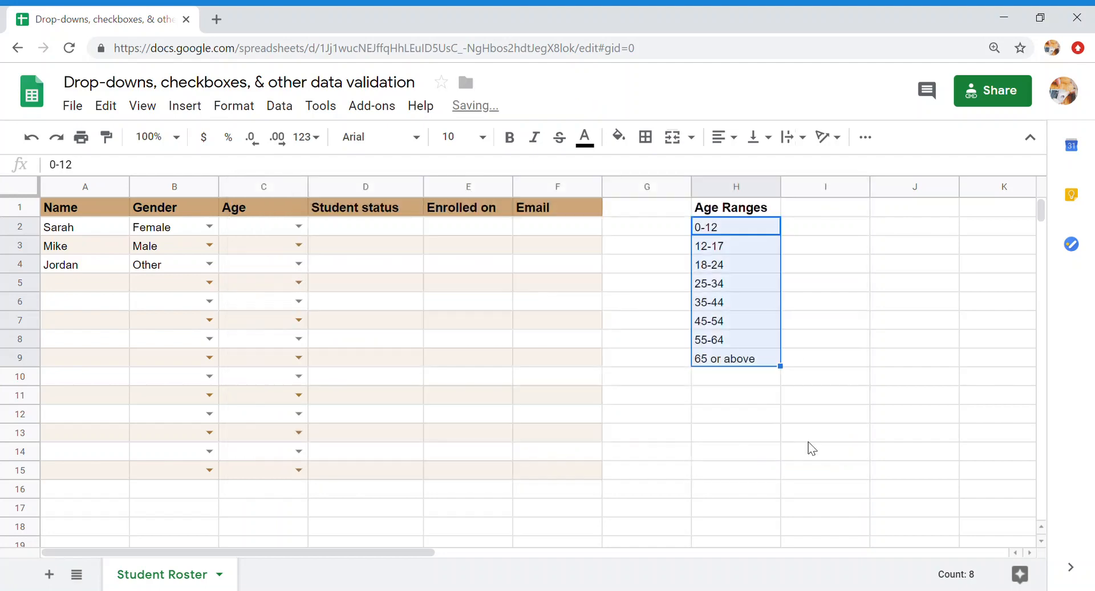
# - Choose 25-34 for Age cell C2, 12-17 for C3 and 35-44 for C4 from their drop-down lists
pyautogui.click(299, 228)
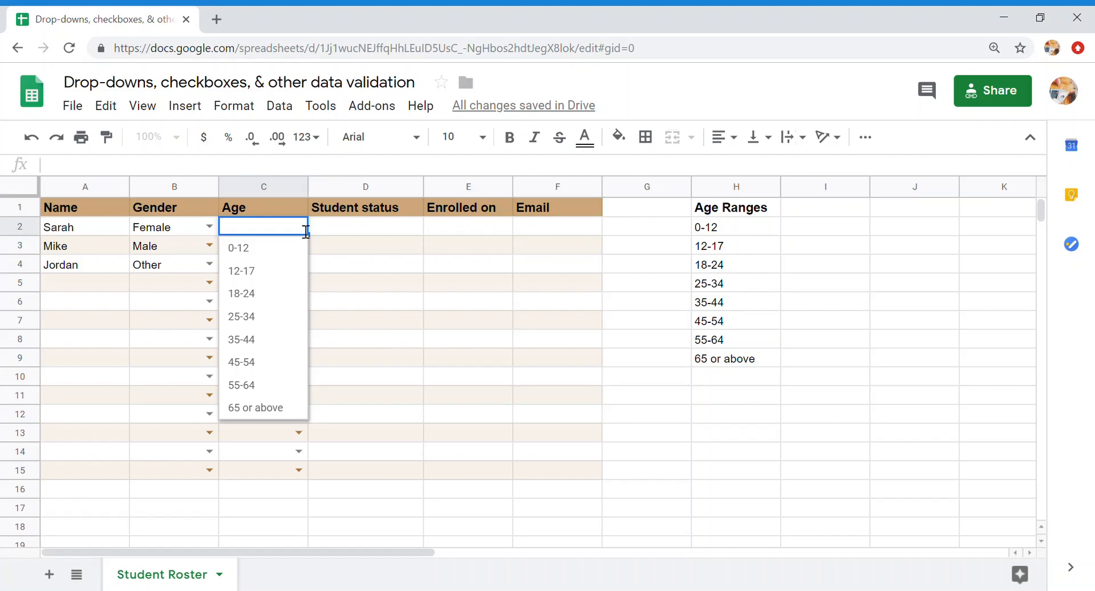
pyautogui.click(279, 317)
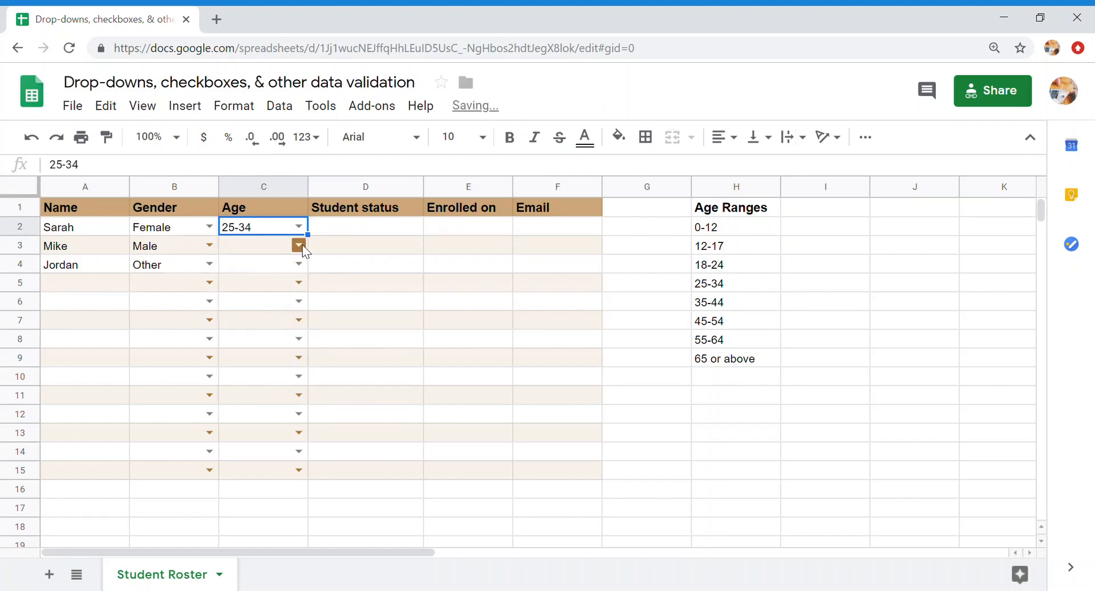
pyautogui.click(299, 245)
pyautogui.click(288, 291)
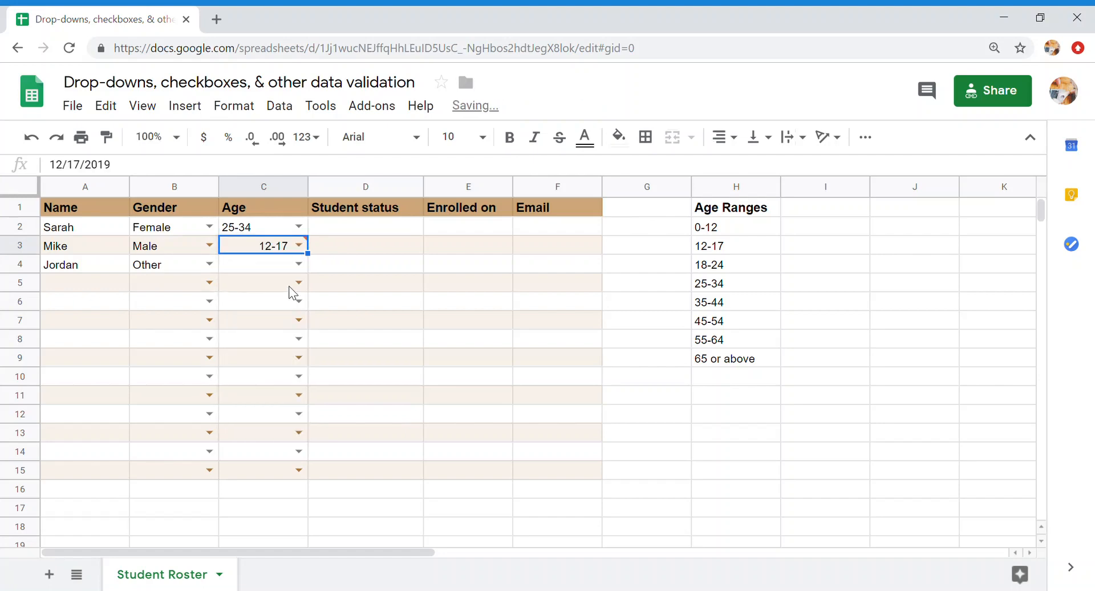
pyautogui.click(299, 264)
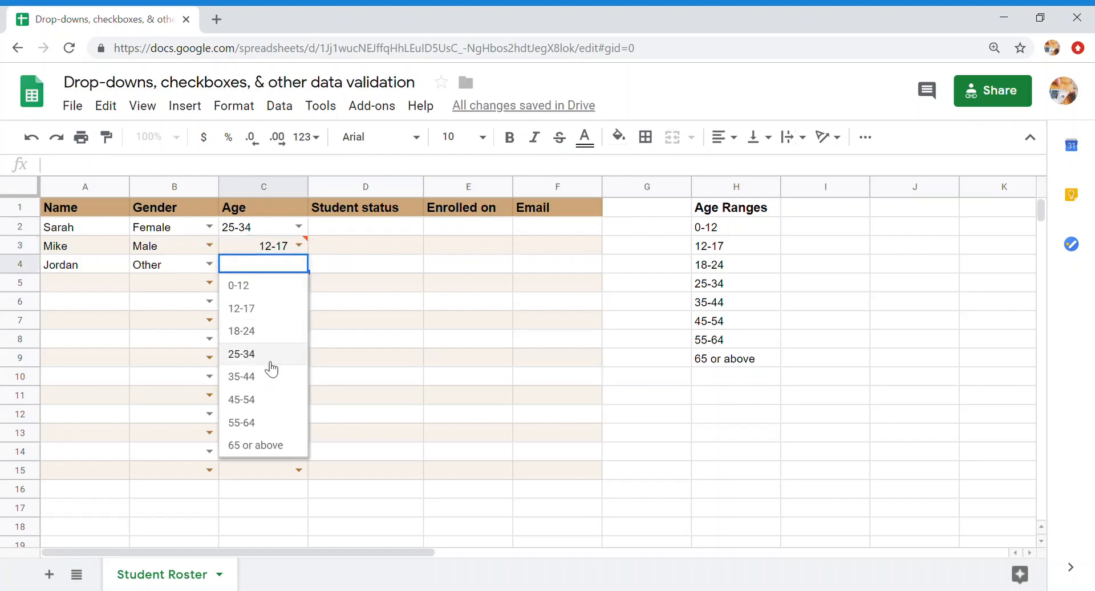
pyautogui.click(266, 377)
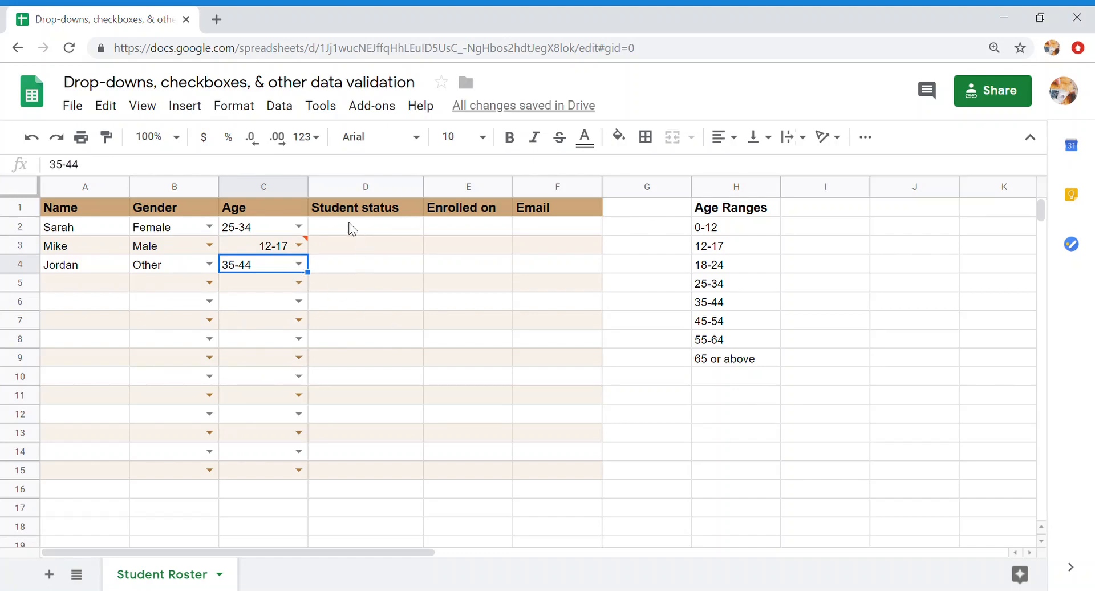
# - Start a data validation rule for Student status cells D2:D15 with Checkbox as the criteria
pyautogui.moveTo(355, 228); pyautogui.dragTo(343, 475)
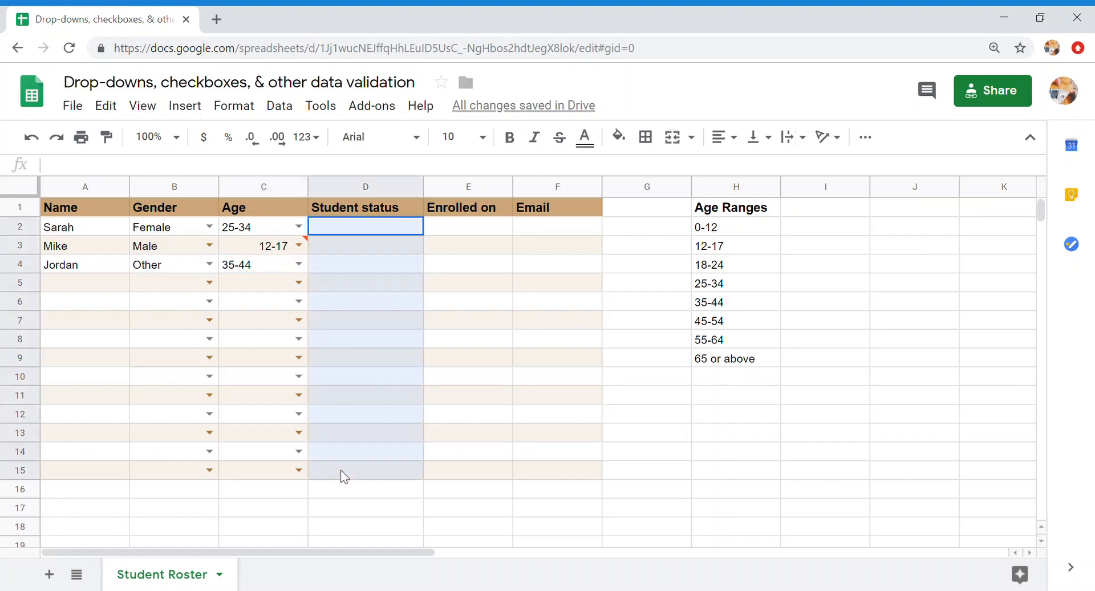
pyautogui.rightClick(355, 382)
pyautogui.scroll(-3, 410, 468)
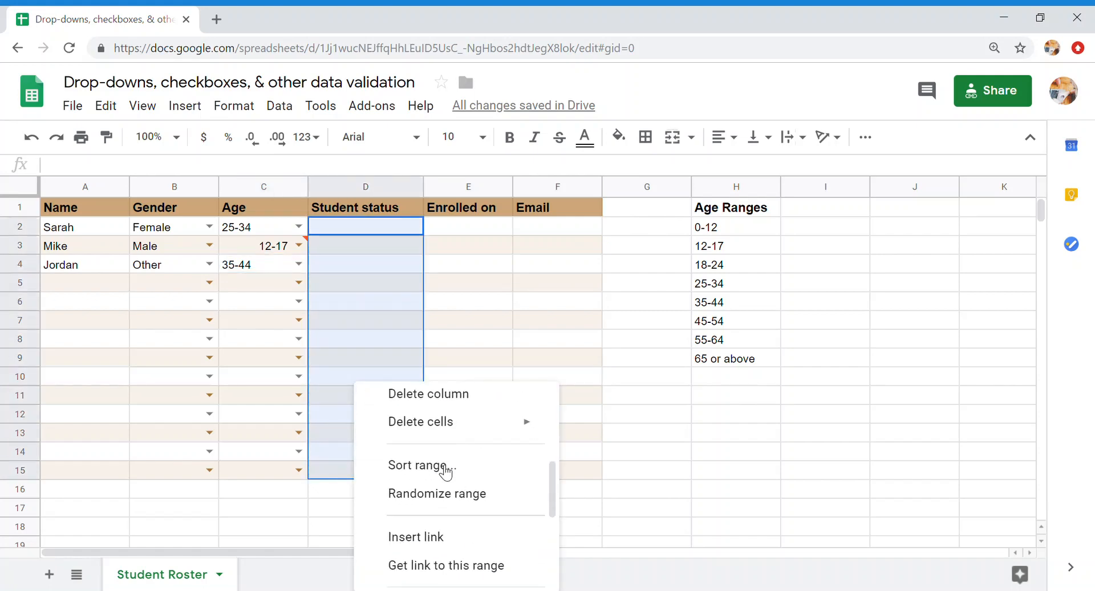
pyautogui.scroll(-3, 447, 472)
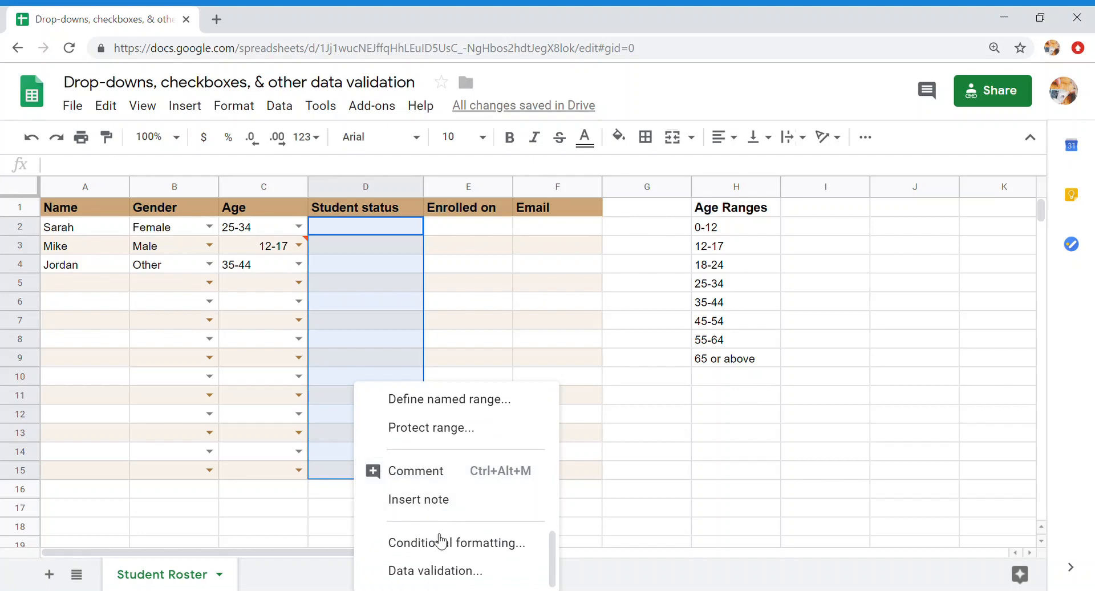
pyautogui.click(427, 571)
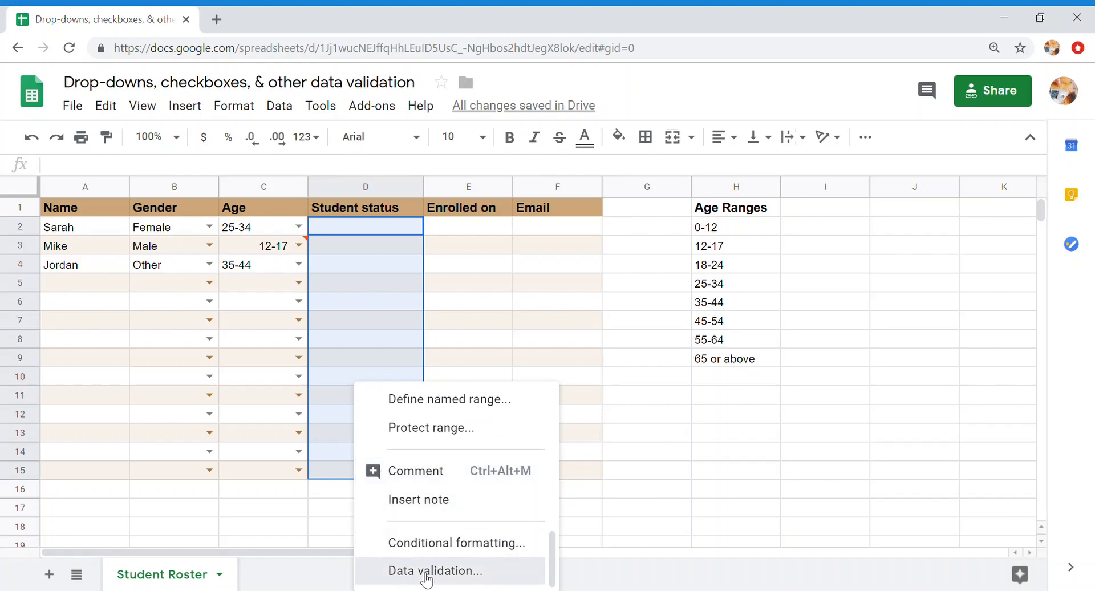
pyautogui.click(444, 295)
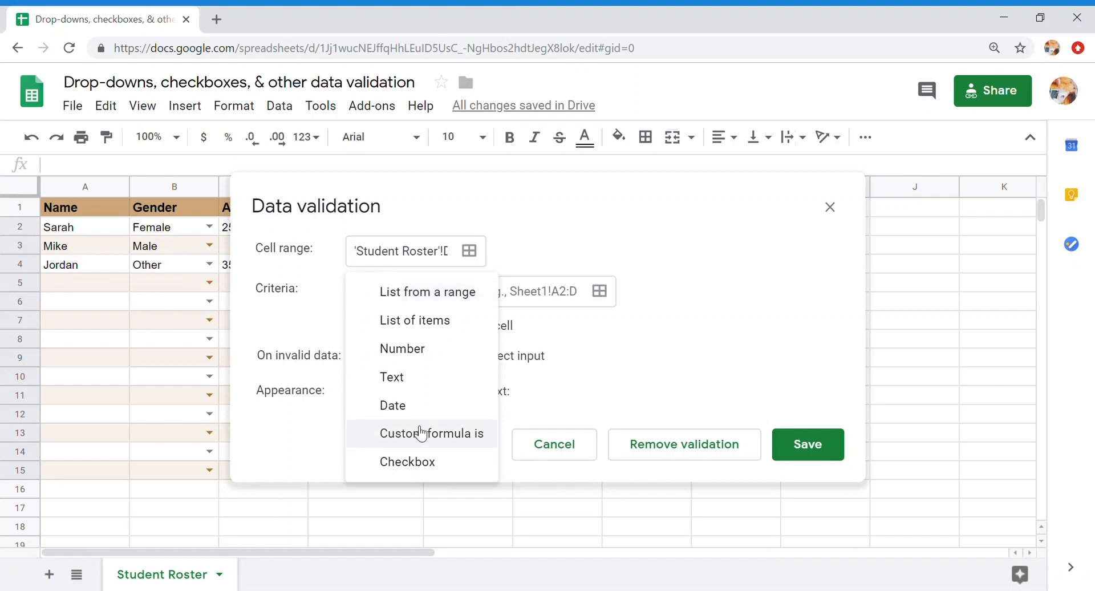
pyautogui.click(427, 463)
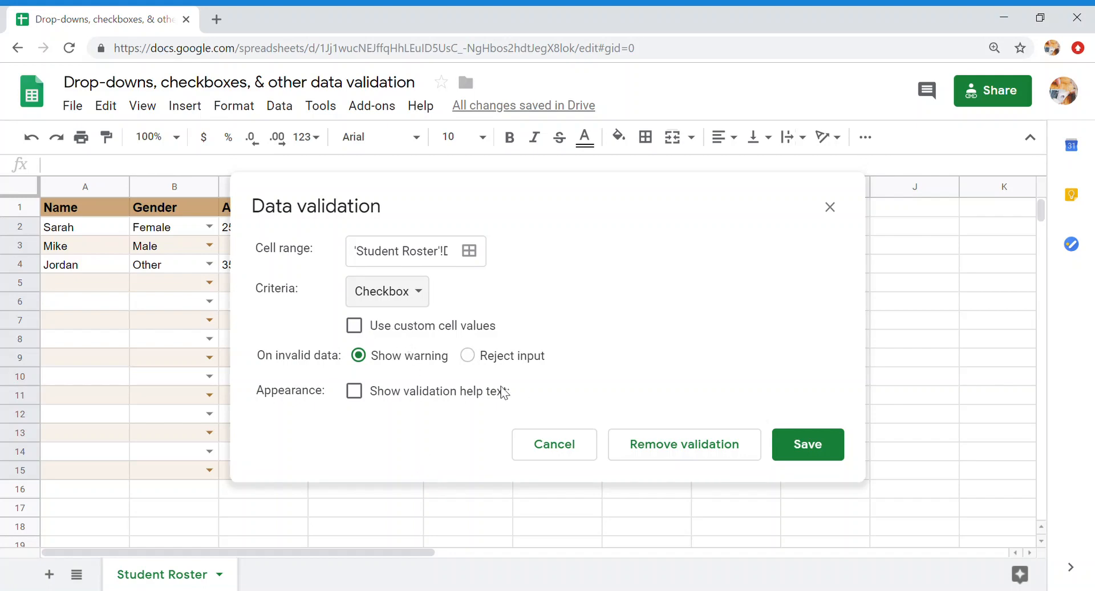
# - Give the checkboxes custom cell values, Active for checked and Inactive for unchecked, and save the rule
pyautogui.click(388, 328)
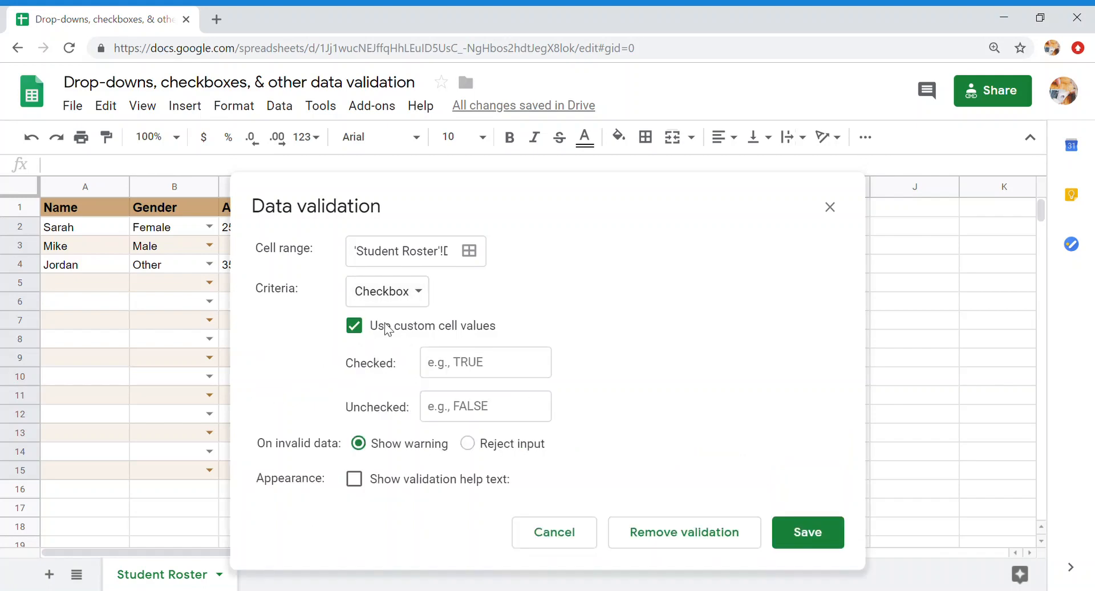
pyautogui.click(497, 368)
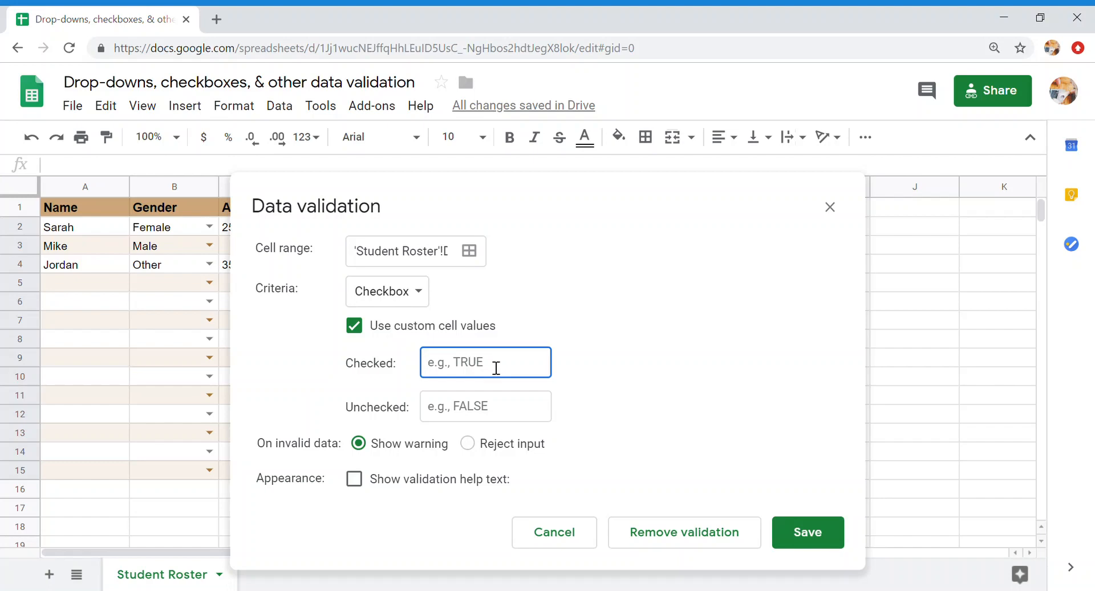
pyautogui.write('Active')
pyautogui.click(492, 412)
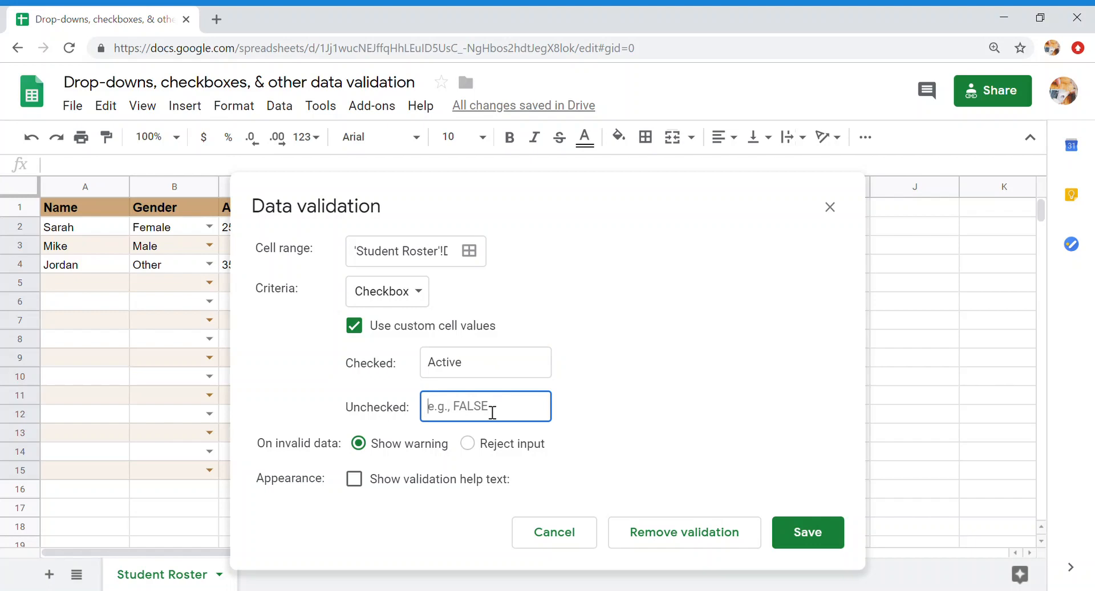
pyautogui.write('Inactive')
pyautogui.click(814, 531)
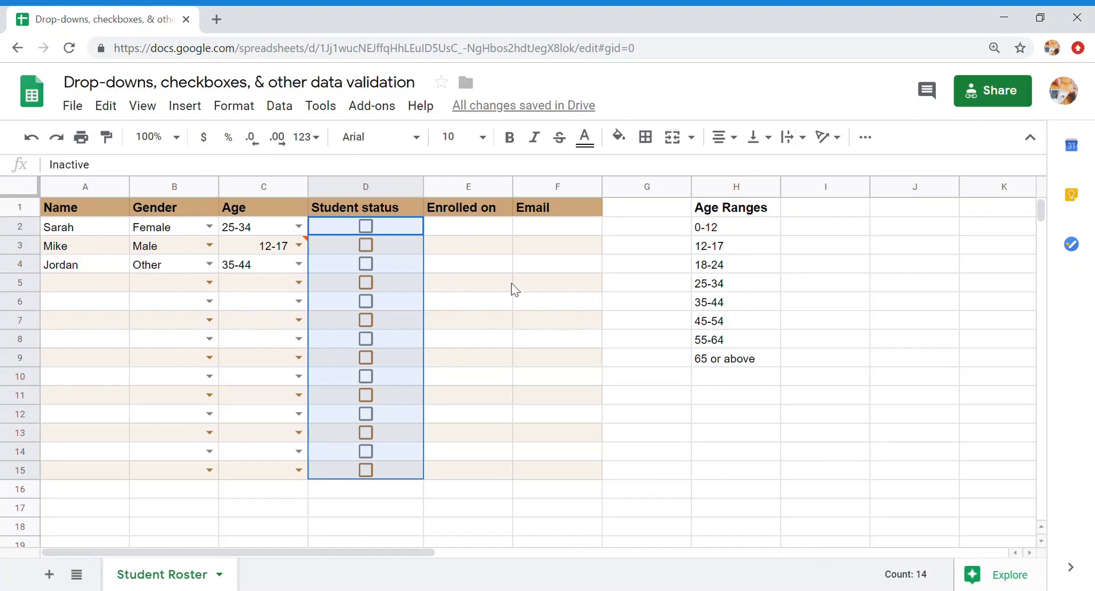
# - Check the Student status boxes in D2 and D4, and inspect the value stored in unchecked cell D3
pyautogui.click(470, 274)
pyautogui.click(363, 226)
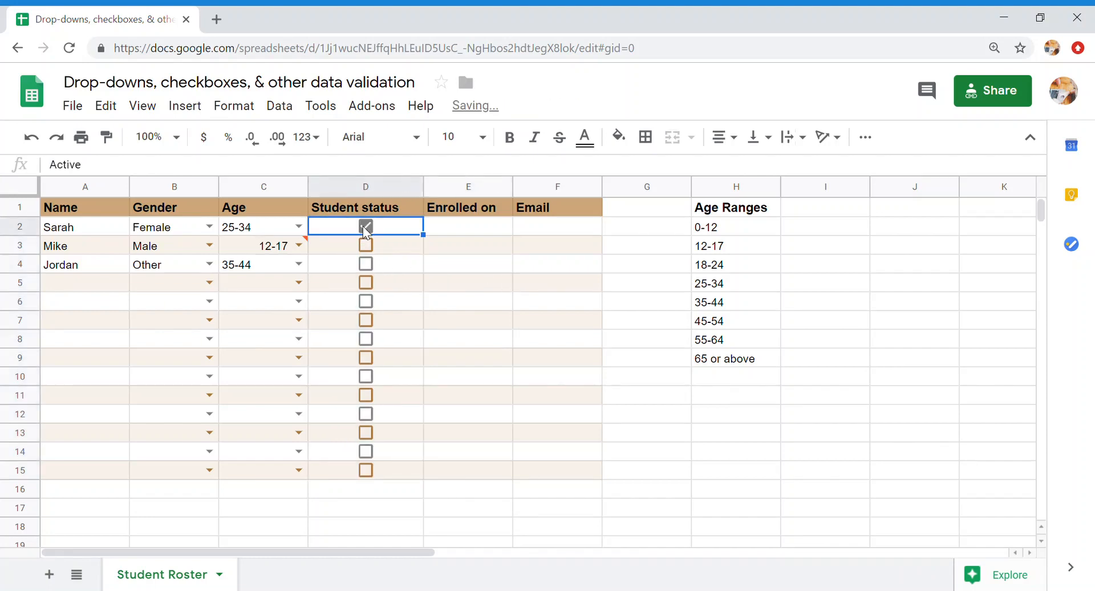
pyautogui.click(391, 250)
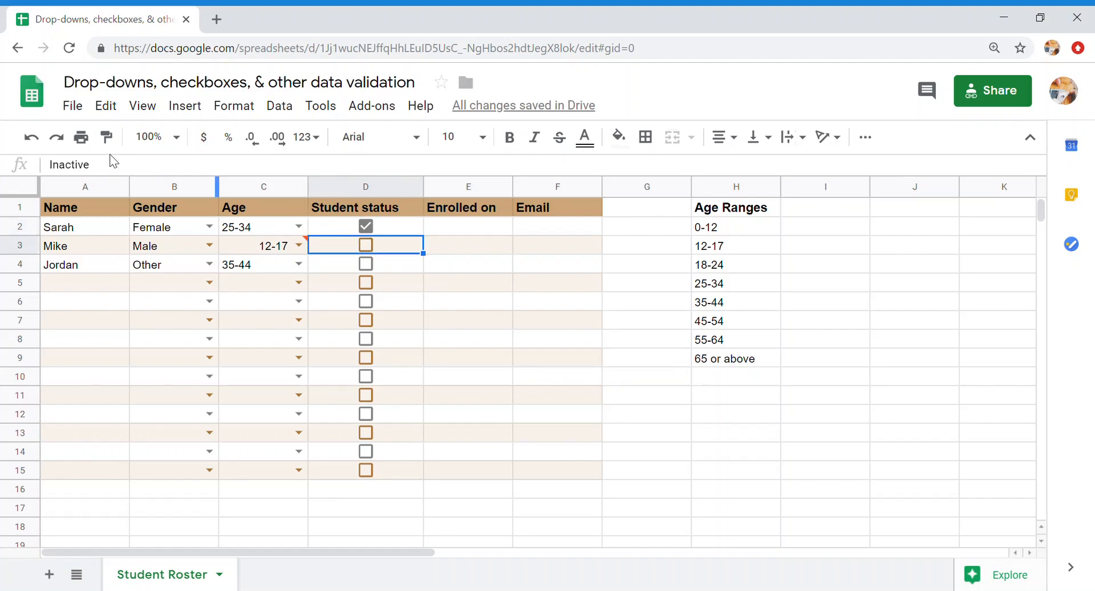
pyautogui.doubleClick(103, 170)
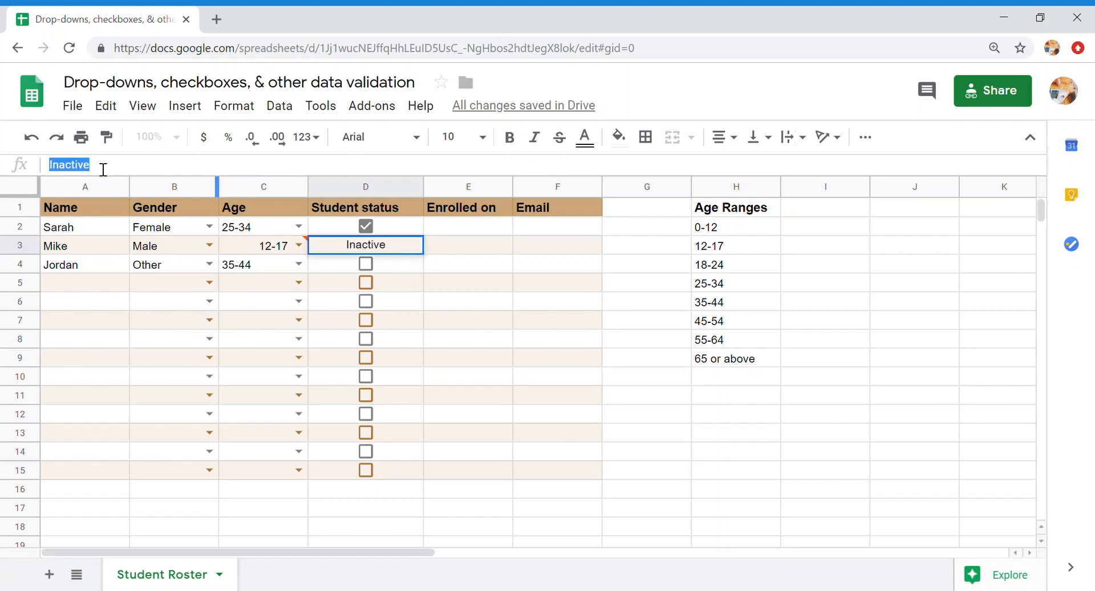
pyautogui.press('Escape')
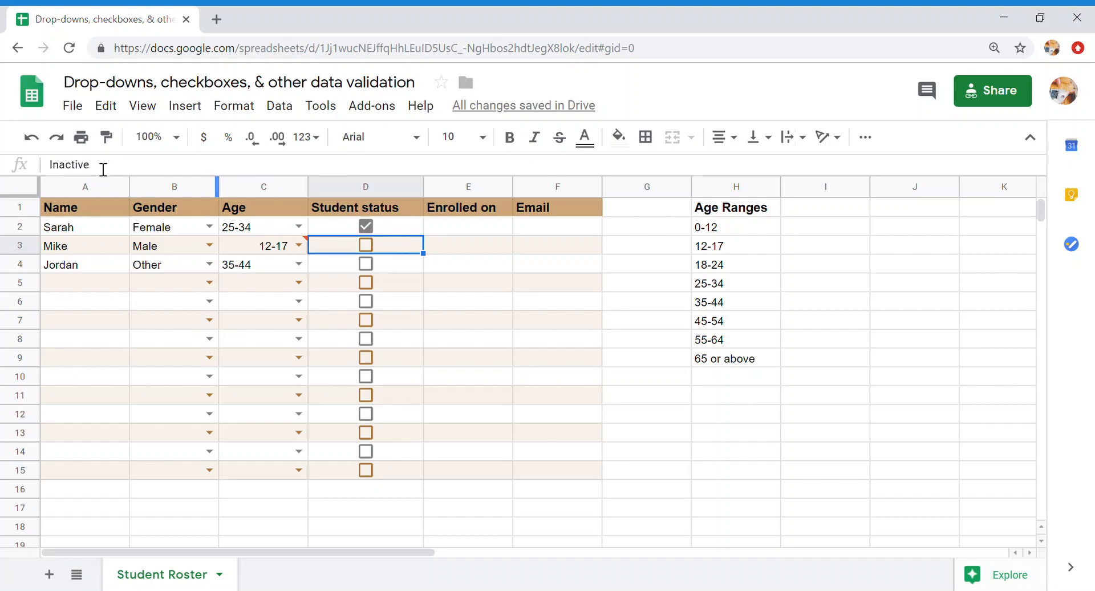
pyautogui.click(365, 263)
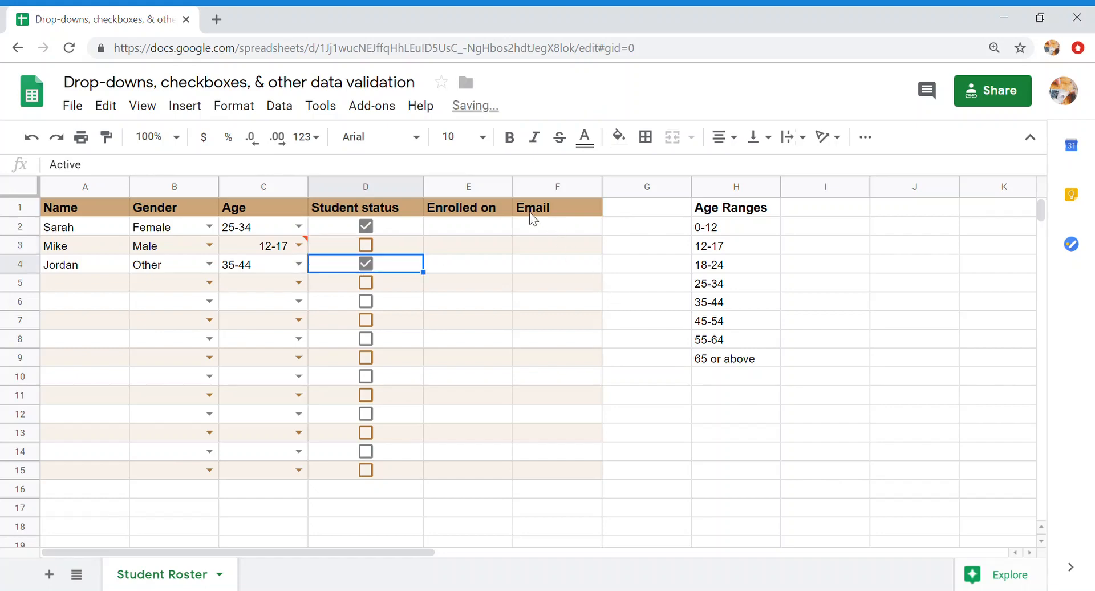
# - Add a data validation rule to Enrolled on cells E2:E15 requiring a valid date, with a warning on invalid data
pyautogui.click(450, 228)
pyautogui.moveTo(447, 224); pyautogui.dragTo(437, 465)
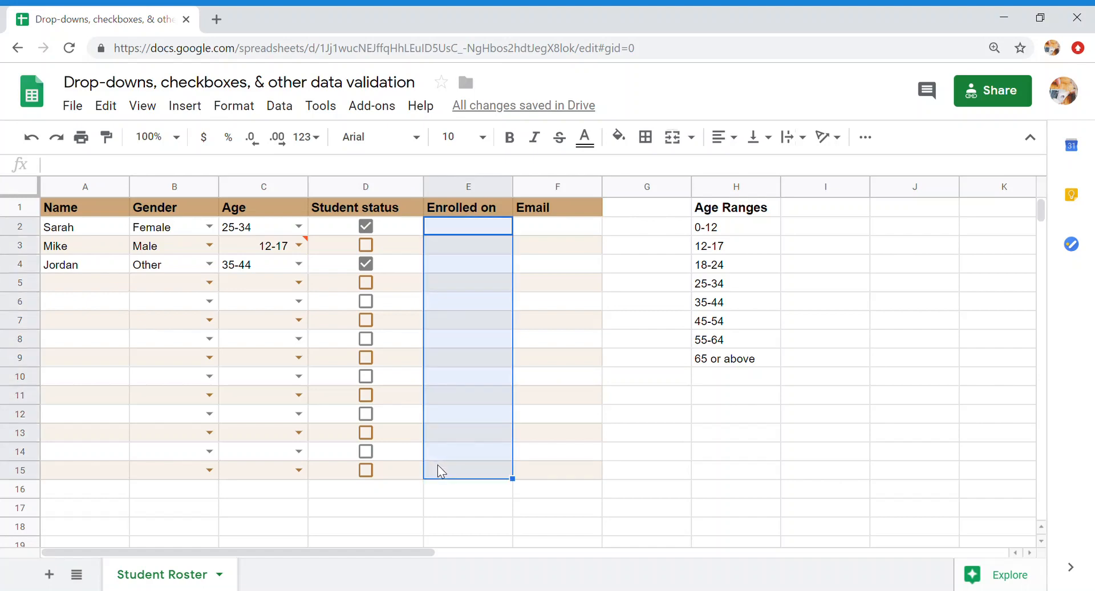
pyautogui.rightClick(464, 314)
pyautogui.scroll(-2, 531, 465)
pyautogui.scroll(-4, 530, 465)
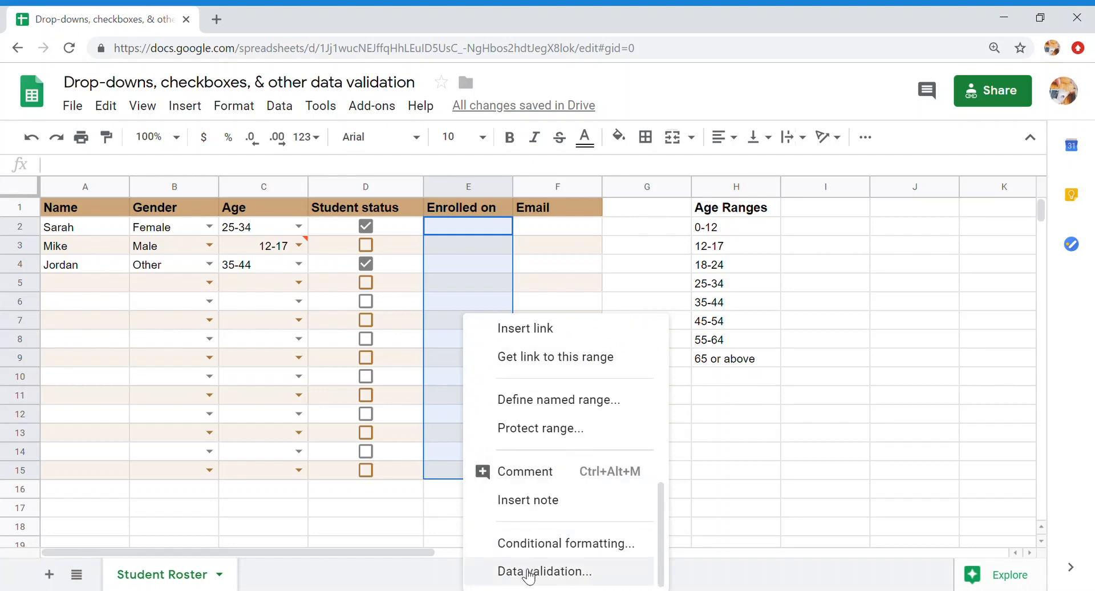
pyautogui.click(529, 569)
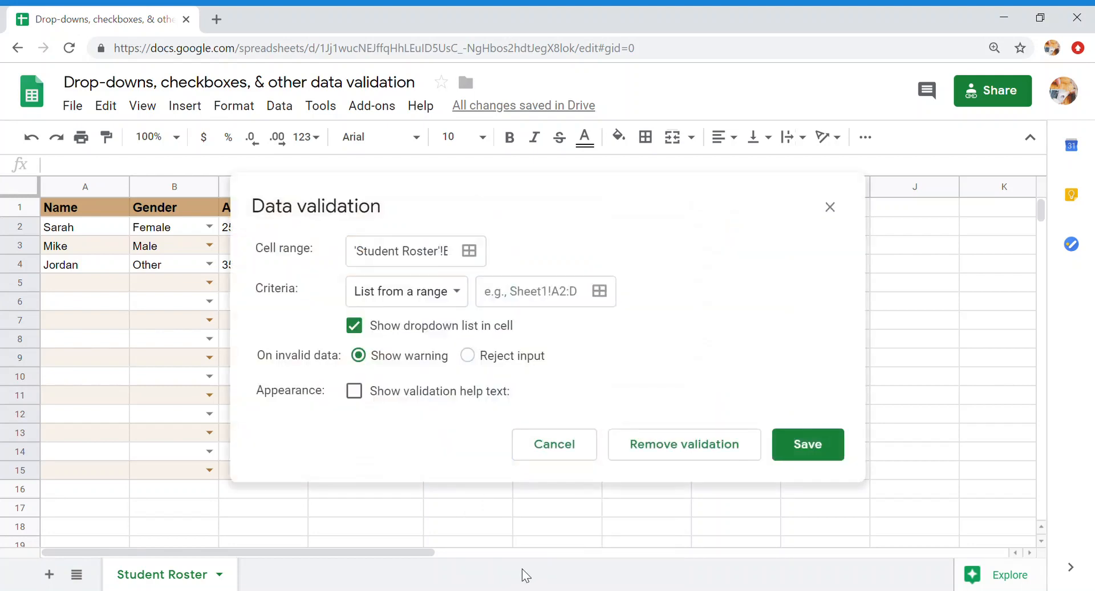
pyautogui.click(422, 292)
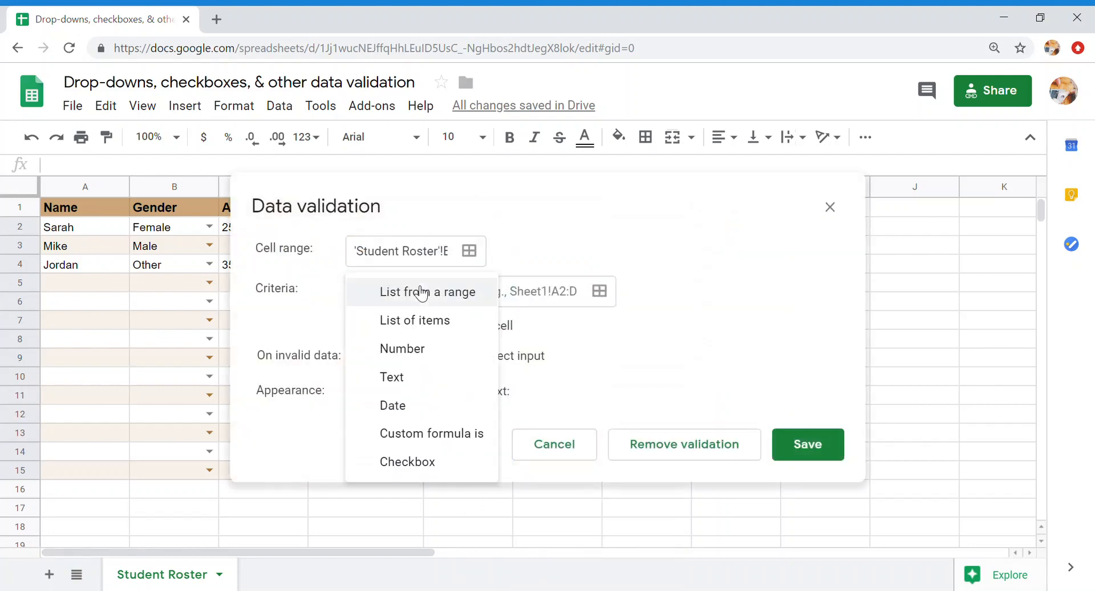
pyautogui.click(380, 406)
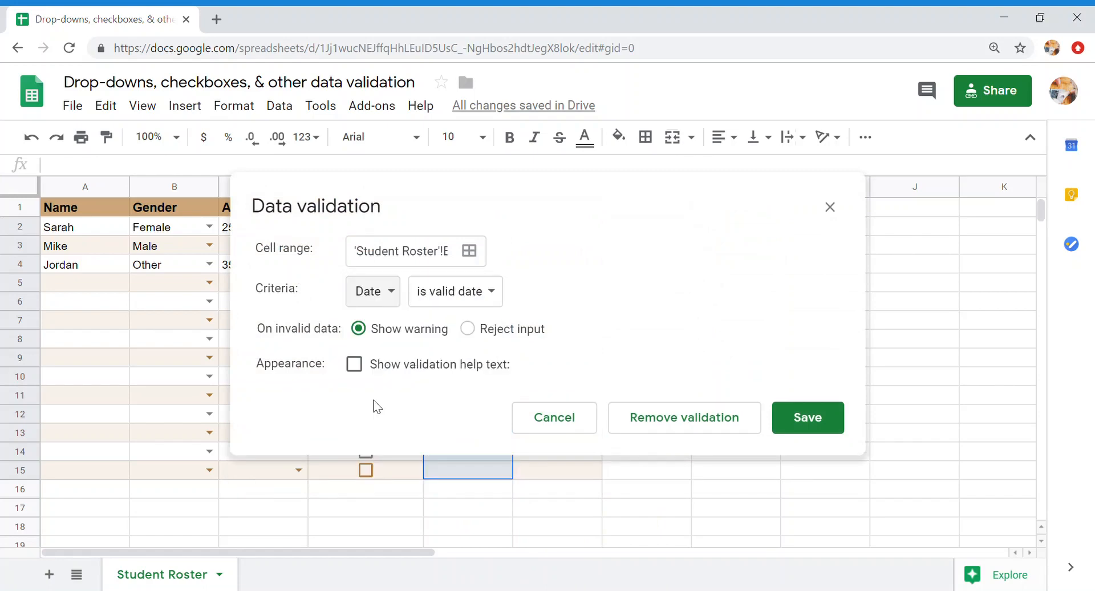
pyautogui.click(469, 289)
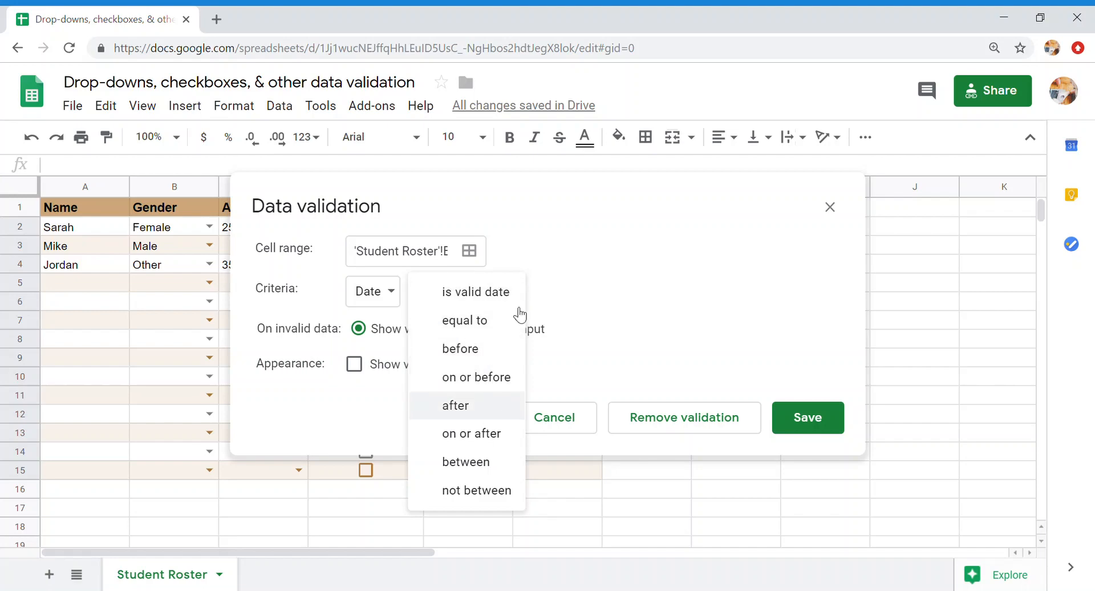
pyautogui.click(512, 291)
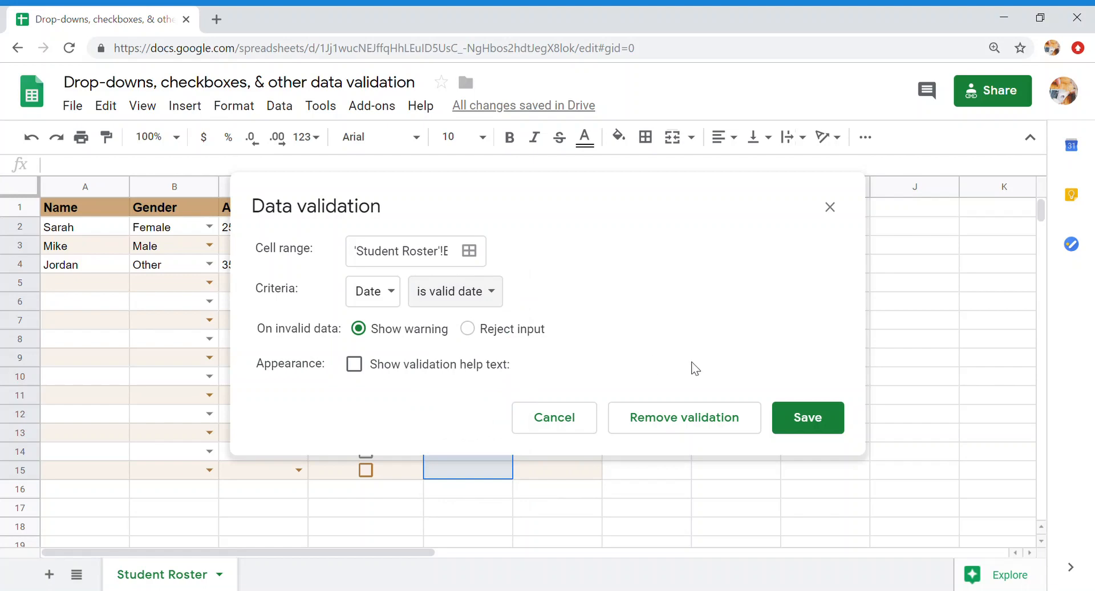
pyautogui.click(820, 420)
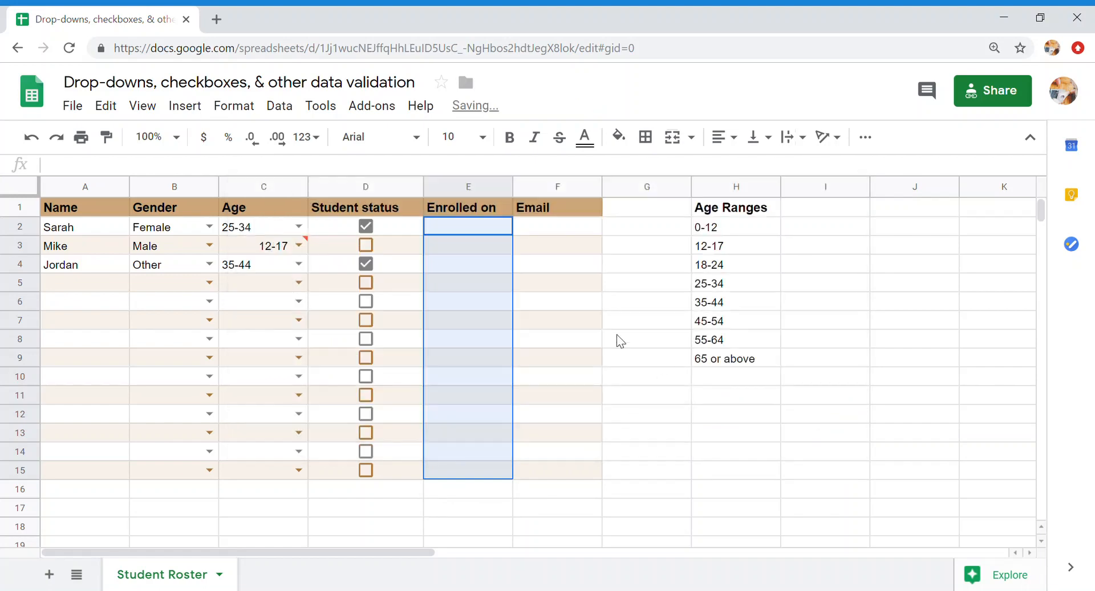
# - Enter the date 1/1/2017 in Enrolled on cell E2
pyautogui.click(481, 228)
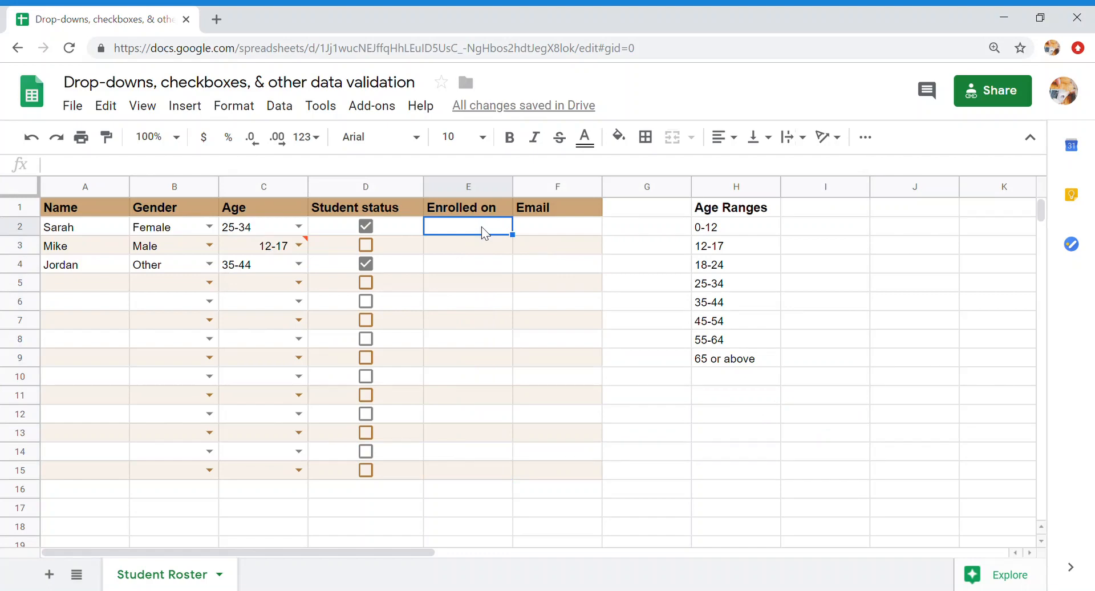
pyautogui.write('1/1')
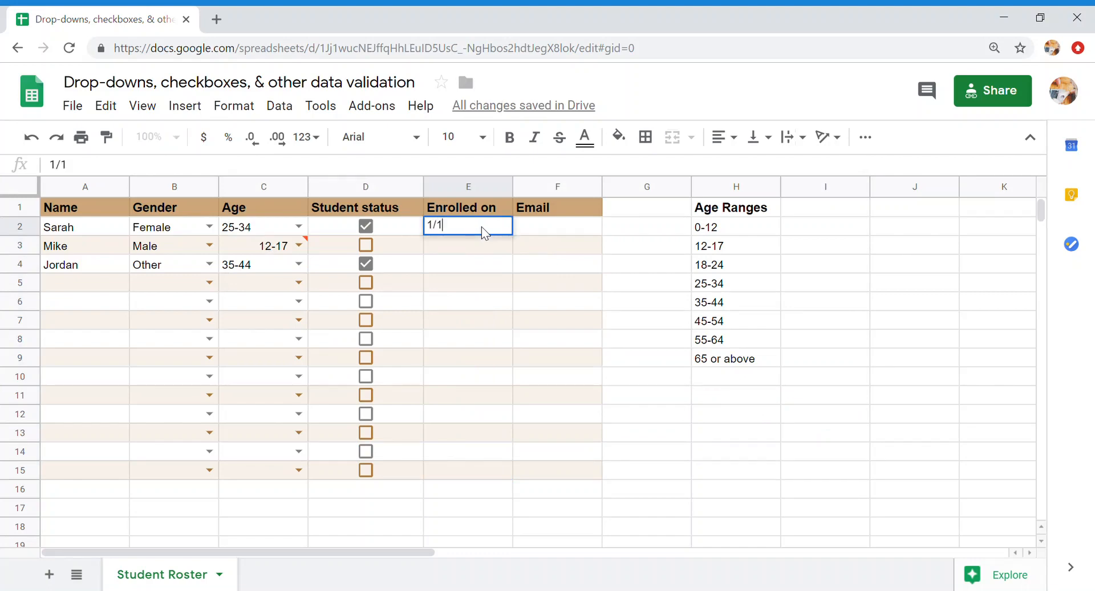
pyautogui.write('/2017')
pyautogui.press('Return')
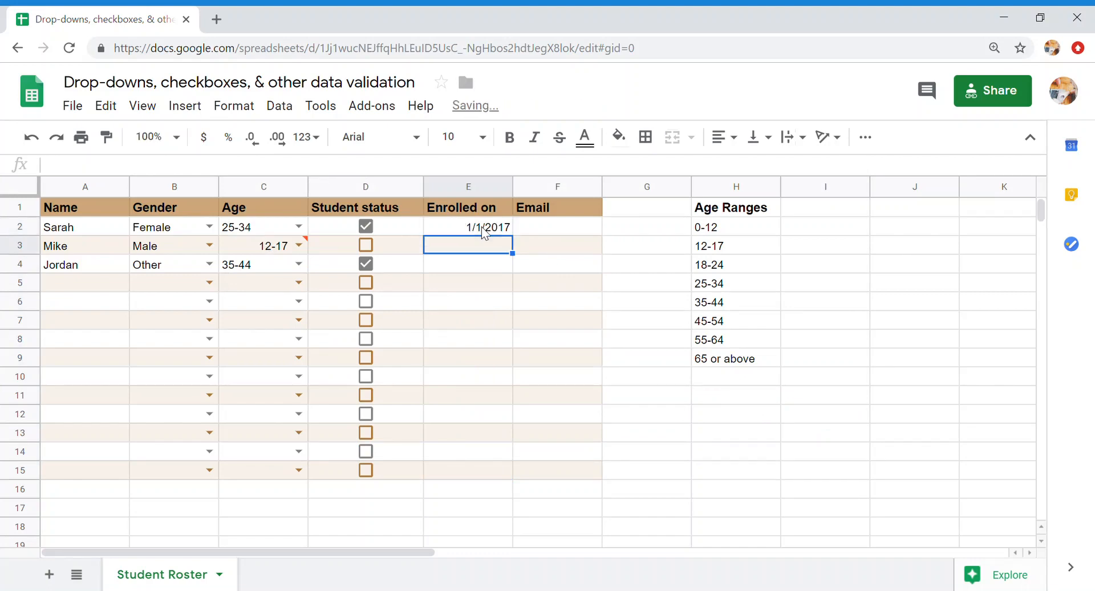
# - Enter the text yesterday in Enrolled on cell E3 and inspect the cell's validation message
pyautogui.click(482, 227)
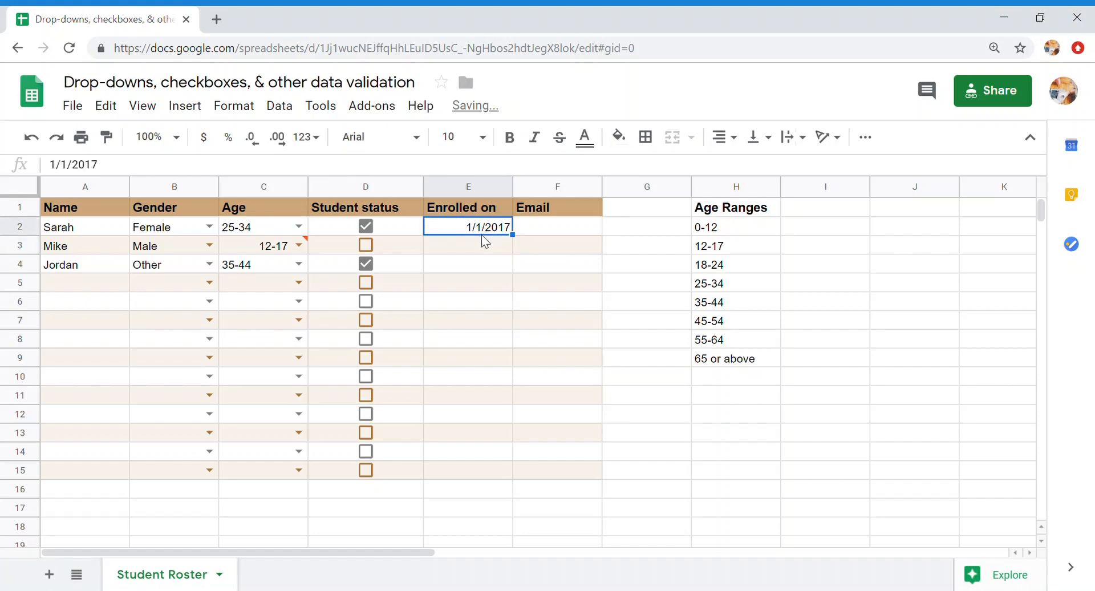
pyautogui.click(481, 243)
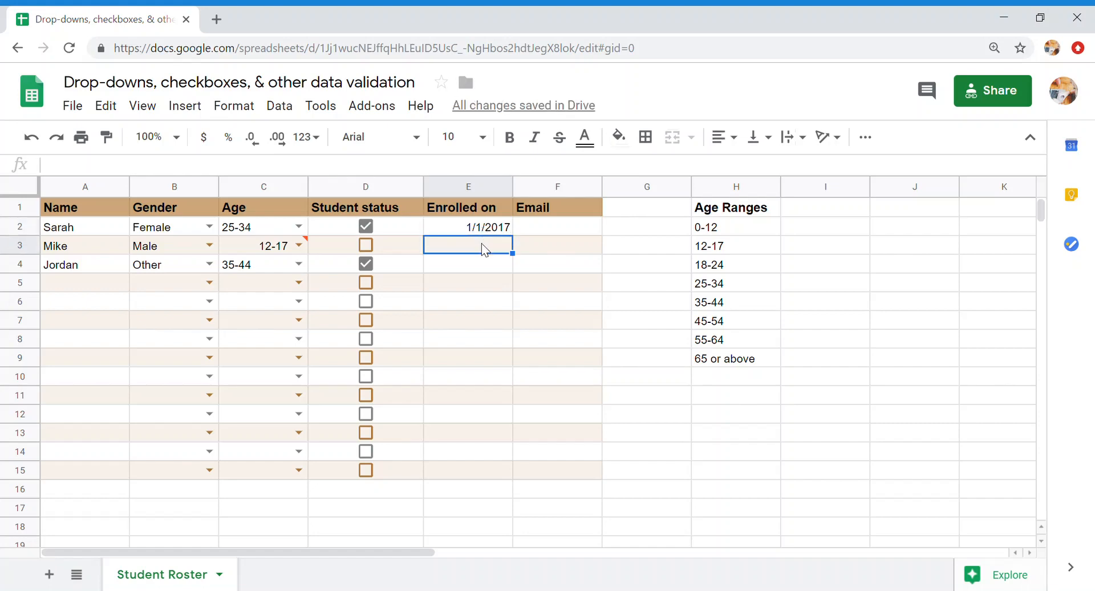
pyautogui.write('yes')
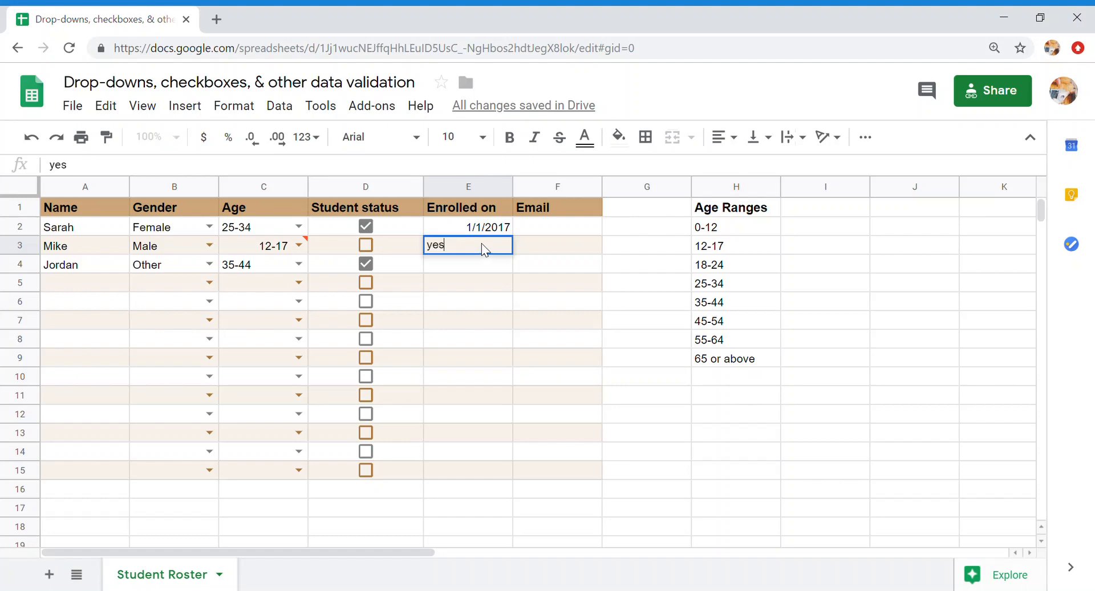
pyautogui.write('terday')
pyautogui.press('Return')
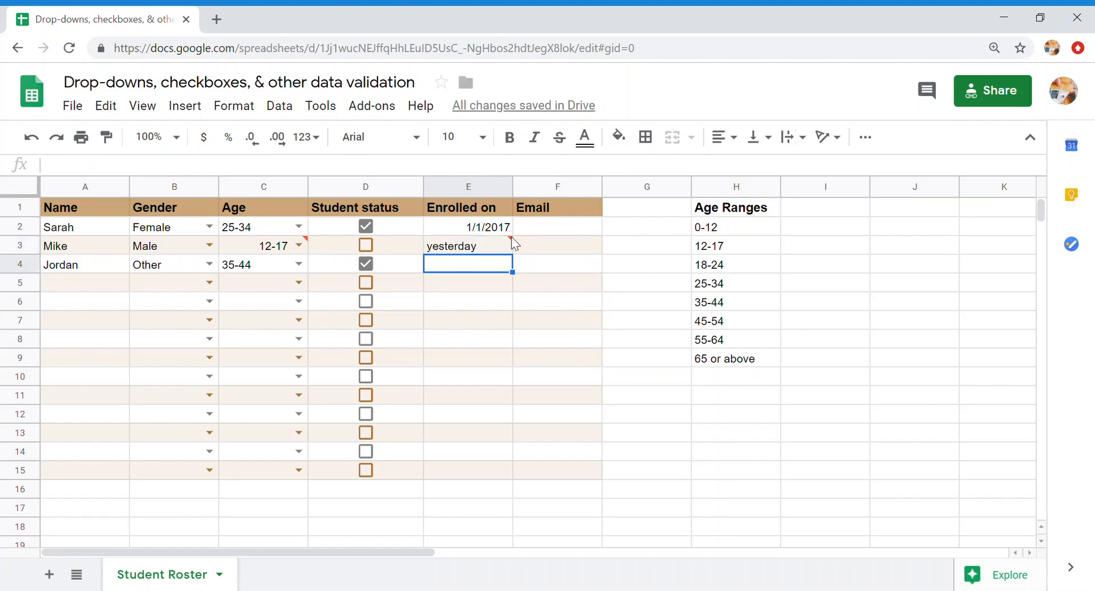
pyautogui.click(510, 235)
pyautogui.click(489, 252)
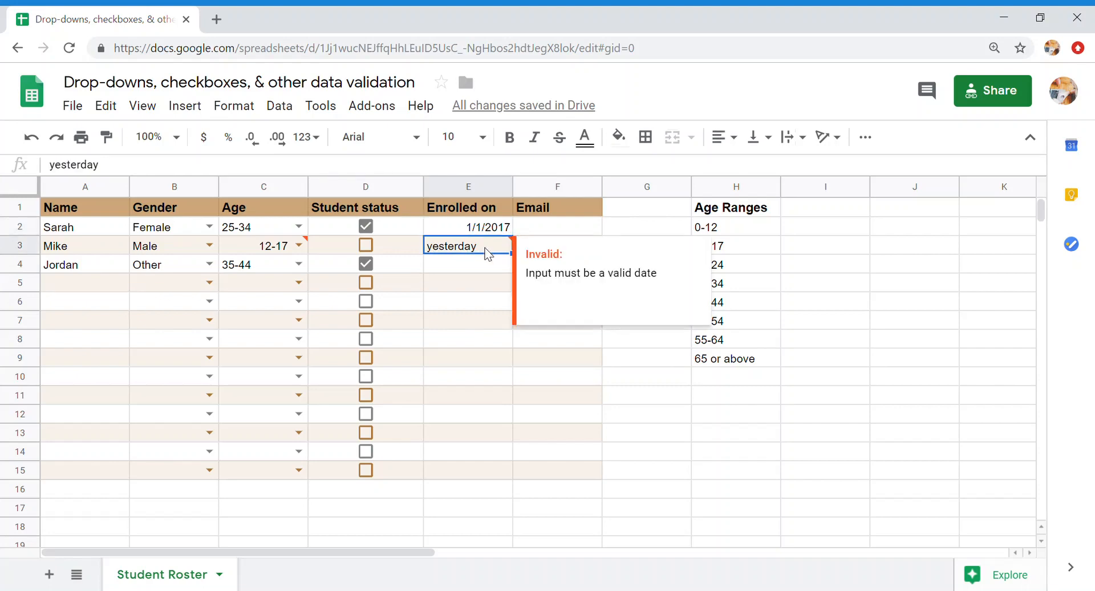
# - Add a data validation rule to Email cells F2:F15 requiring text that is a valid email, with a warning on invalid data
pyautogui.click(549, 229)
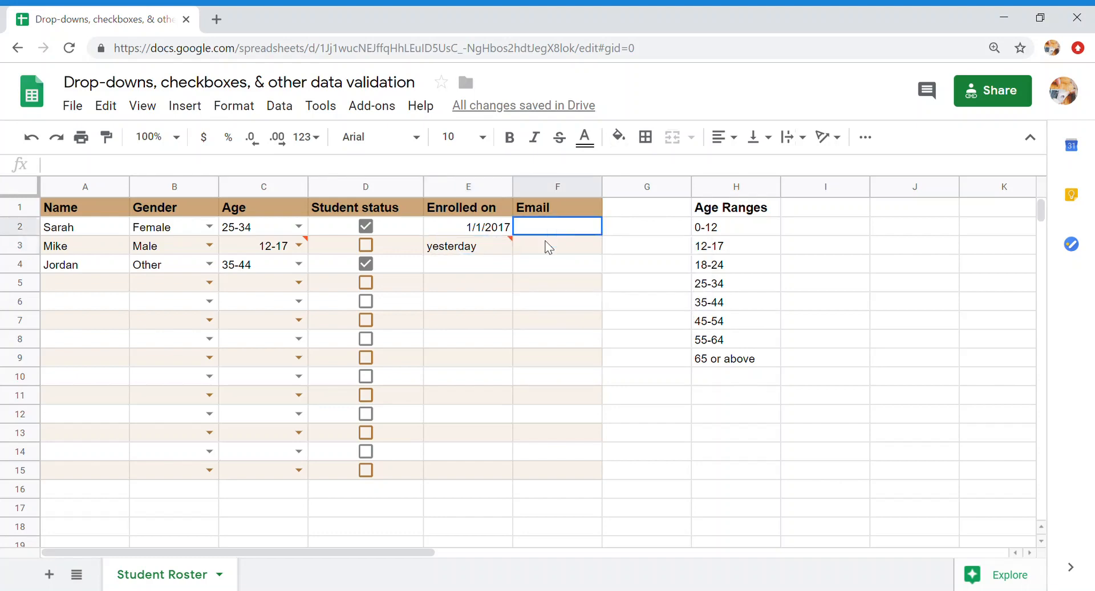
pyautogui.moveTo(549, 246); pyautogui.dragTo(542, 476)
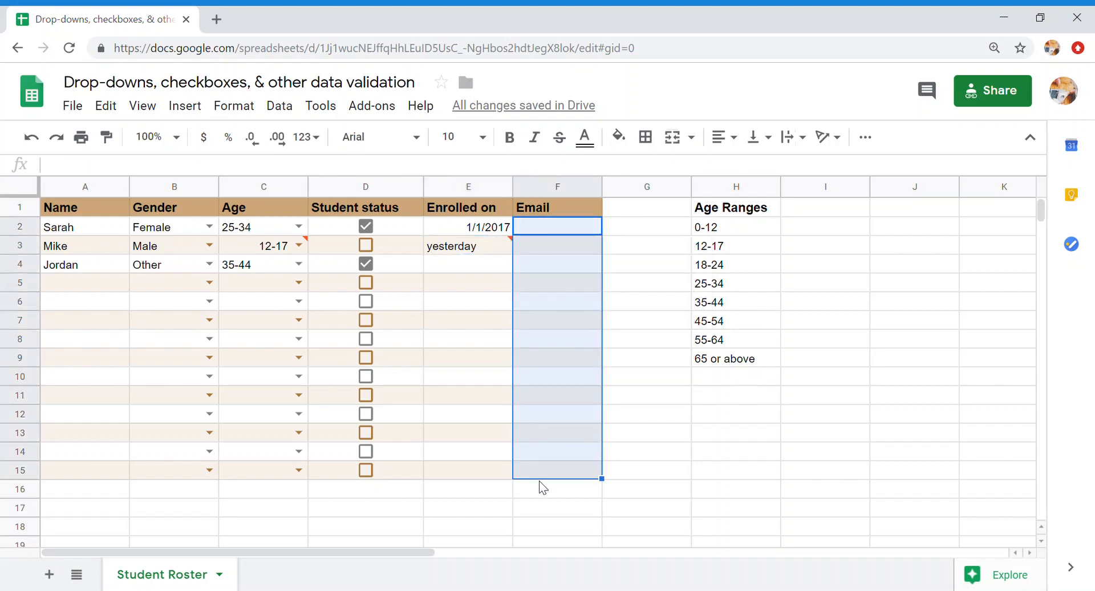
pyautogui.rightClick(537, 429)
pyautogui.scroll(-5, 562, 499)
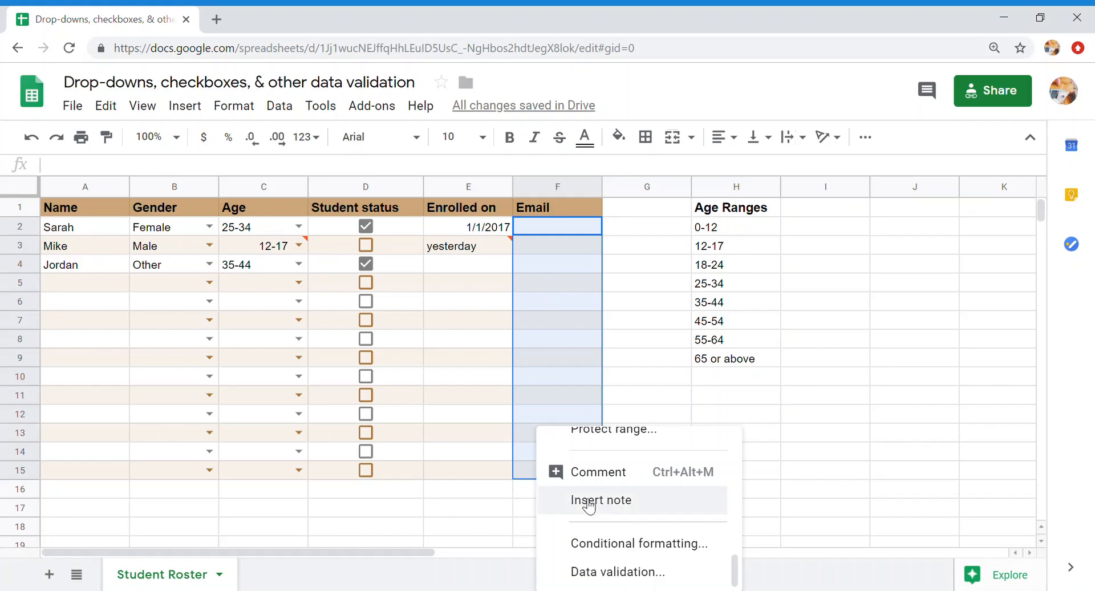
pyautogui.click(565, 573)
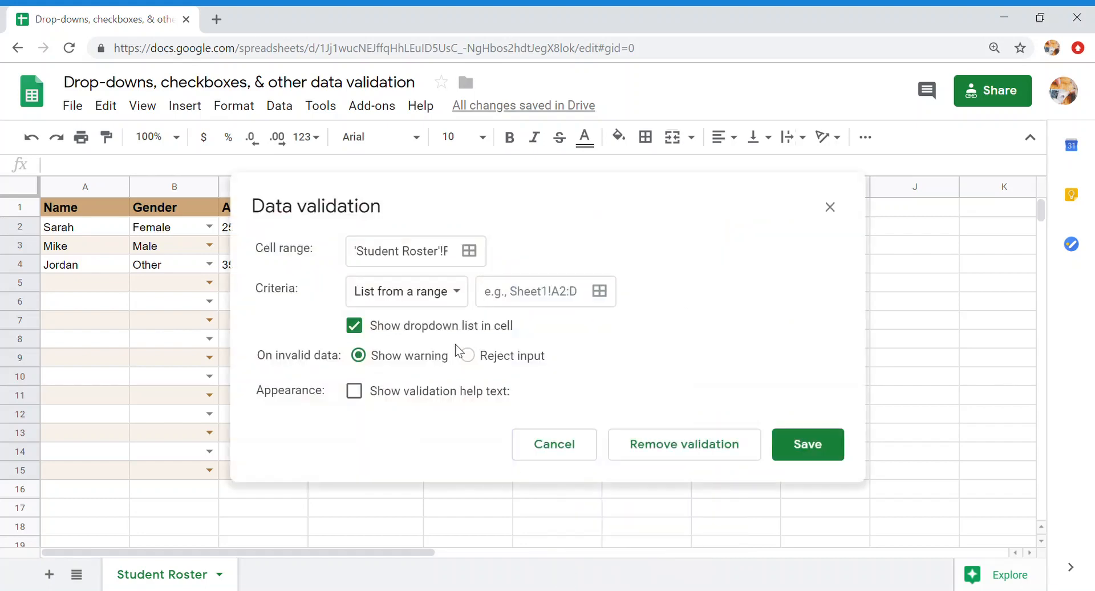
pyautogui.click(409, 291)
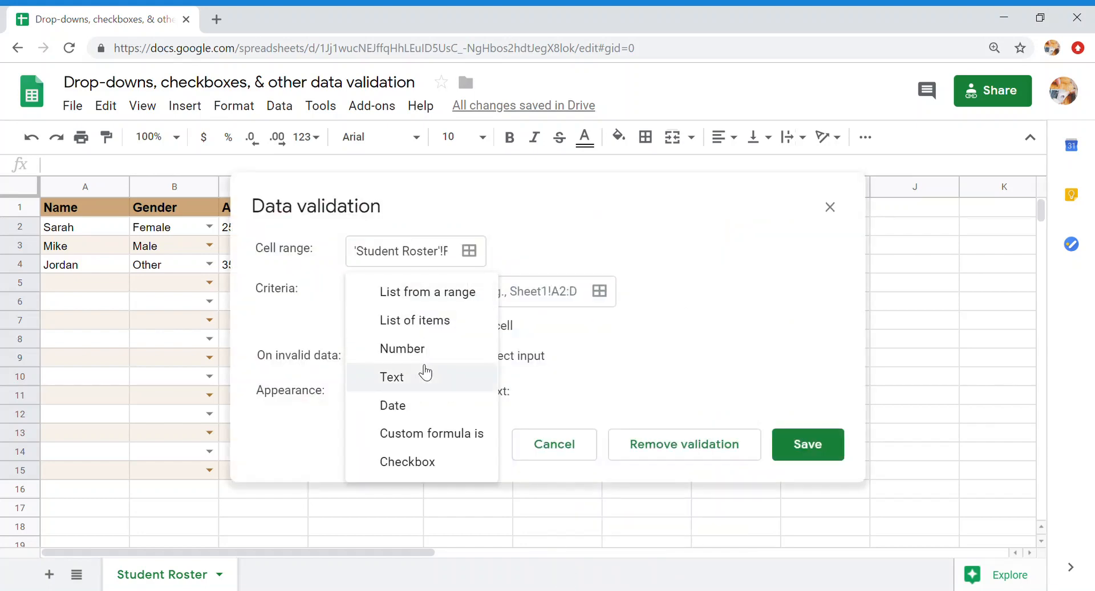
pyautogui.click(450, 384)
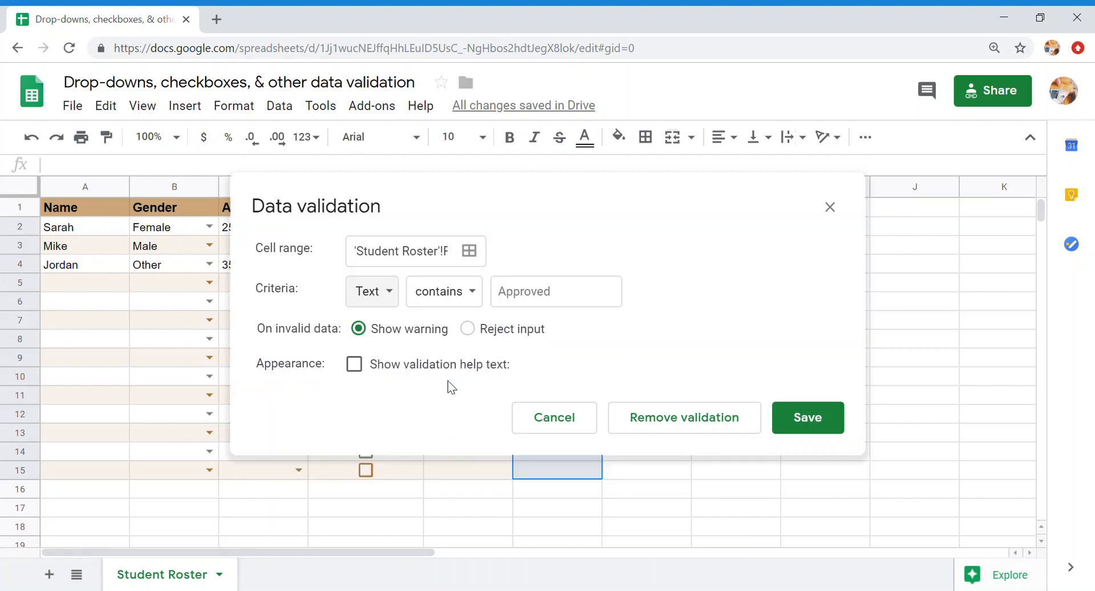
pyautogui.click(448, 296)
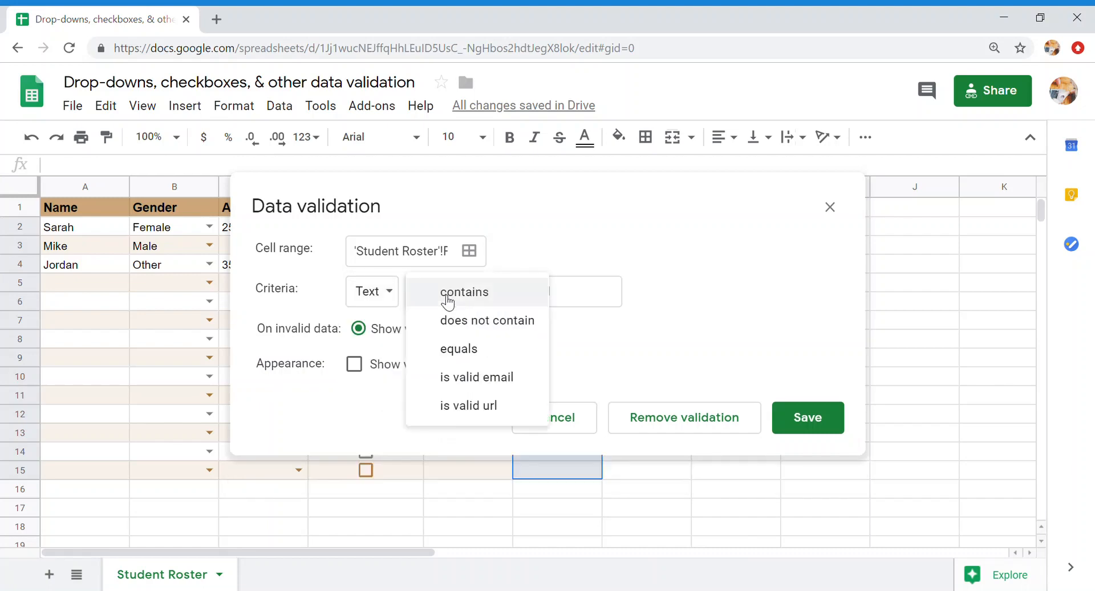
pyautogui.click(520, 384)
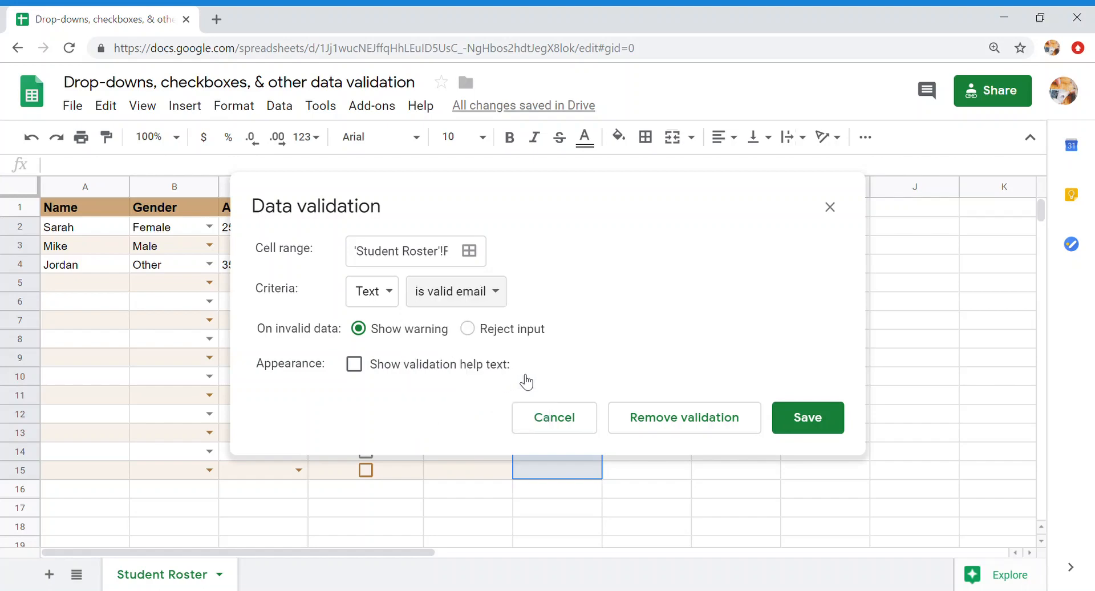
pyautogui.click(803, 419)
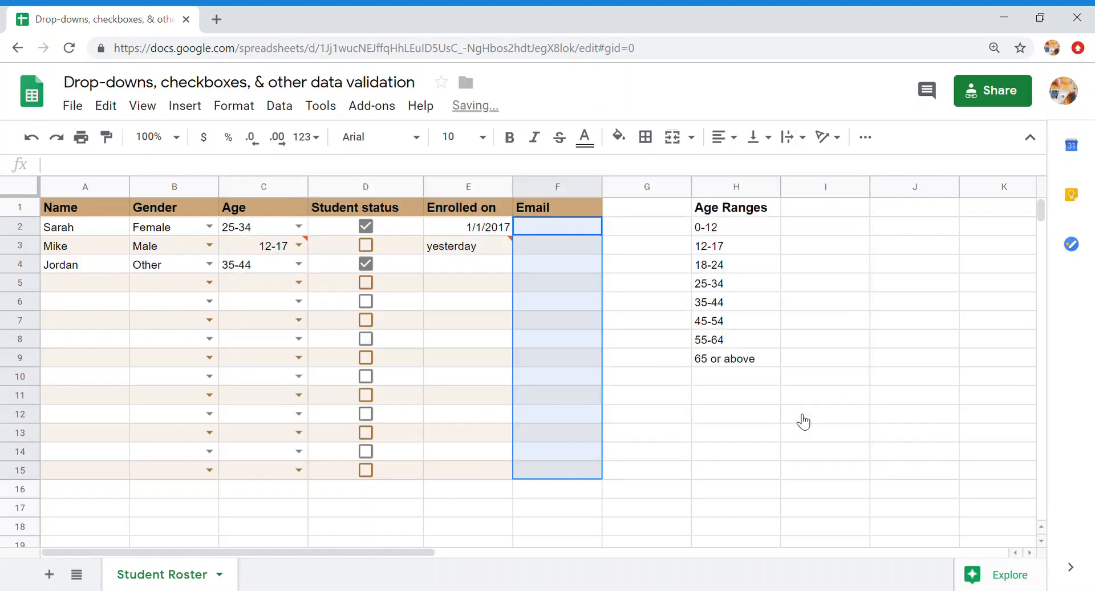
# - Enter a correctly formatted sample email address in Email cell F2
pyautogui.click(558, 233)
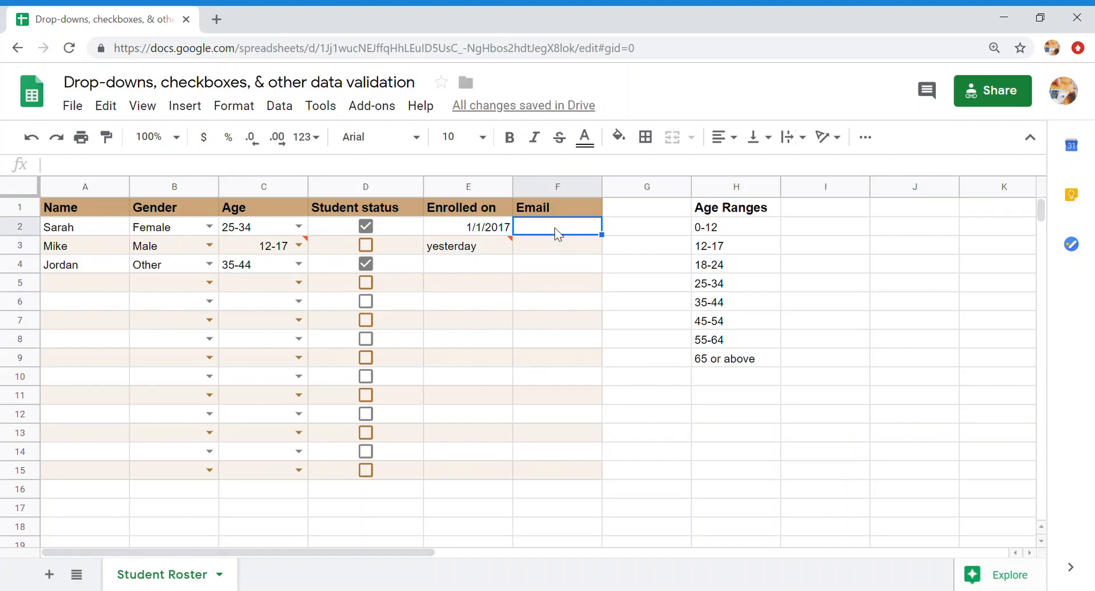
pyautogui.write('name@gmai')
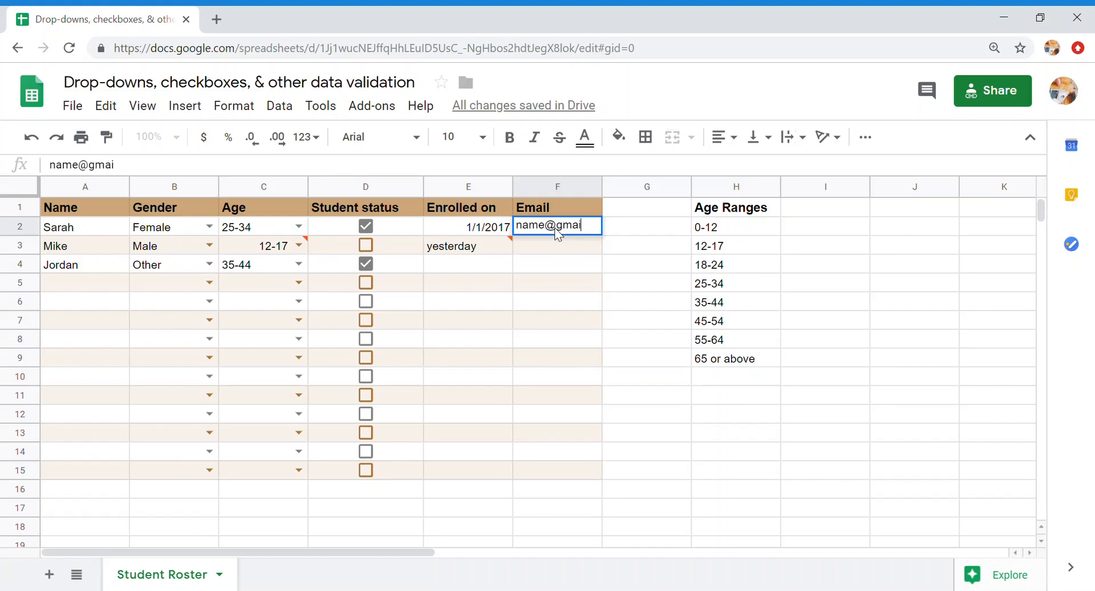
pyautogui.write('l.com')
pyautogui.press('Return')
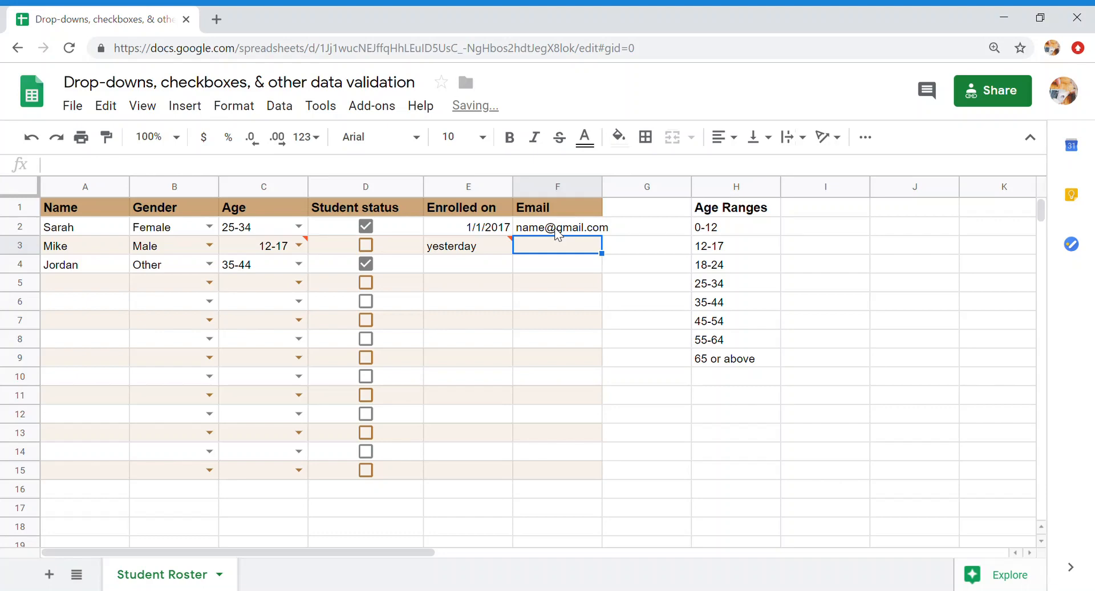
# - Enter a malformed sample email address without the @ sign in Email cell F3 and inspect the cell's validation message
pyautogui.write('name')
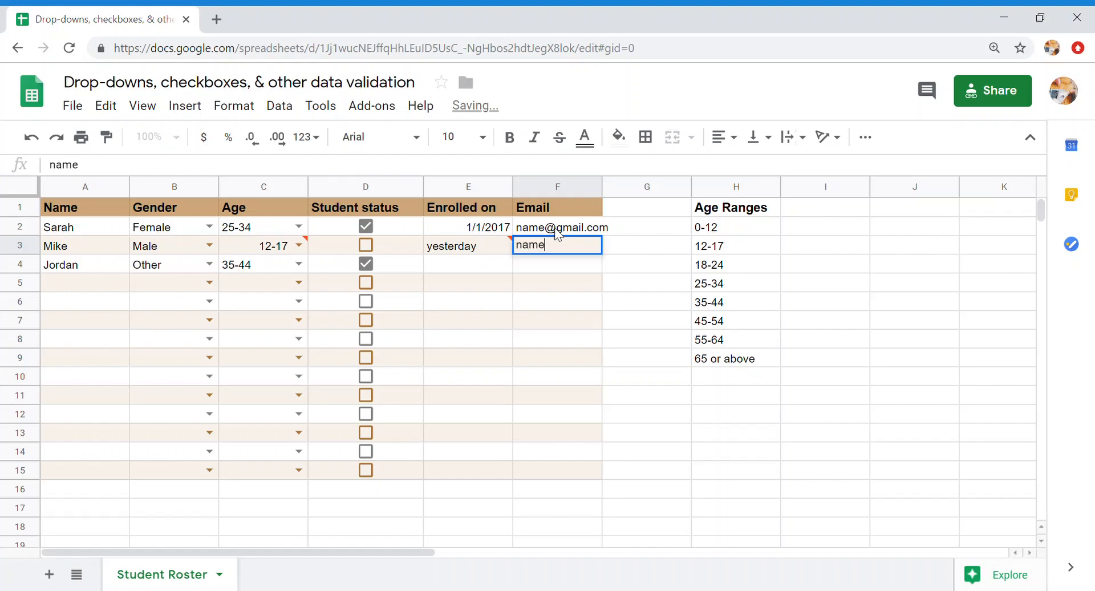
pyautogui.write('yahooco')
pyautogui.press('BackSpace')
pyautogui.press('BackSpace')
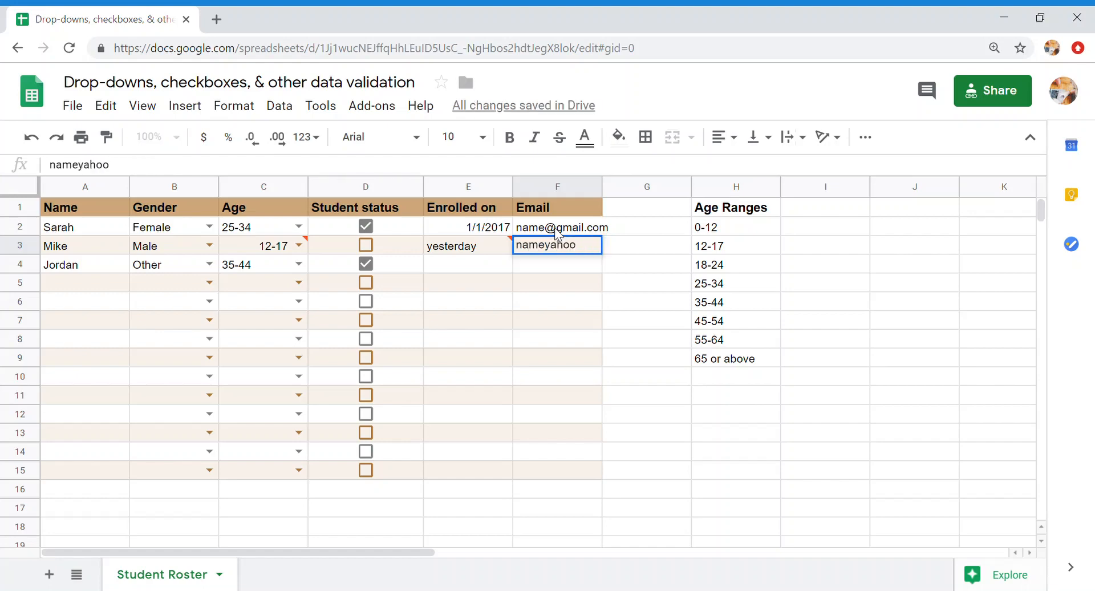
pyautogui.write('.com')
pyautogui.press('Return')
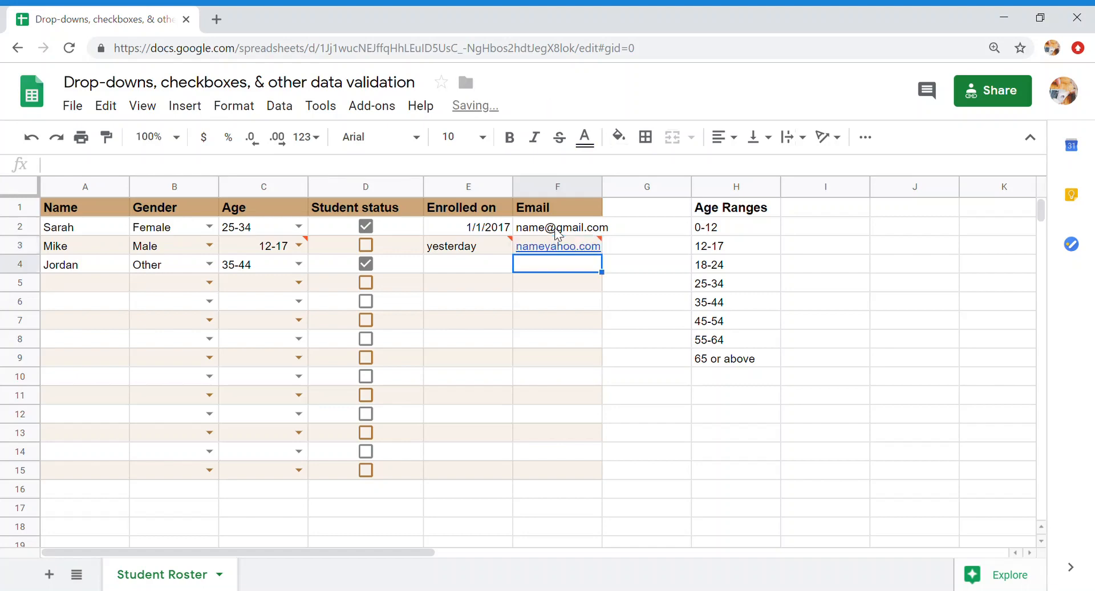
pyautogui.moveTo(601, 239)
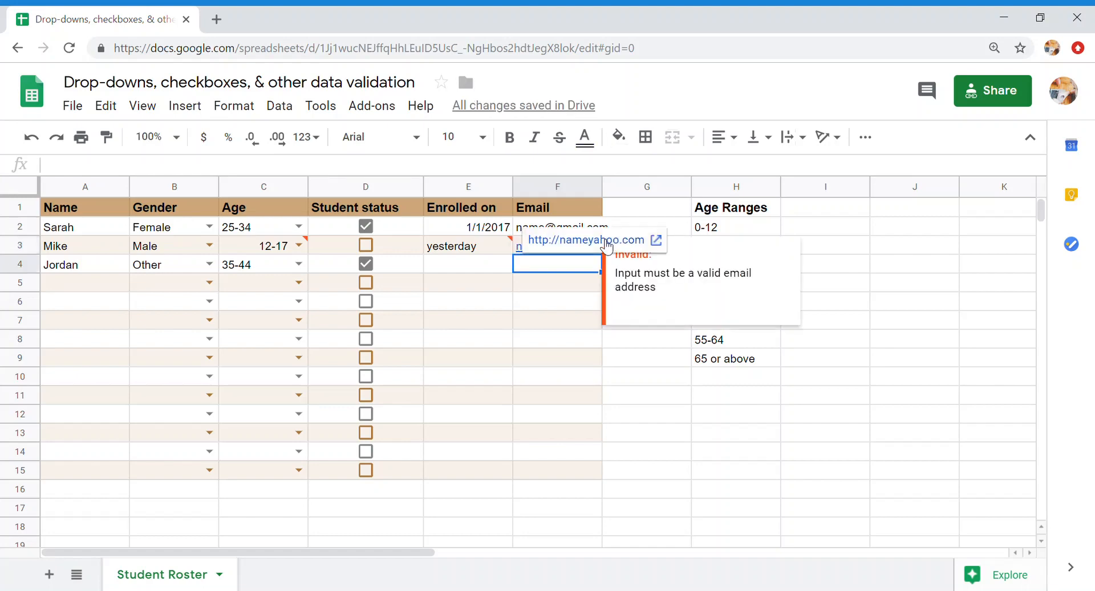